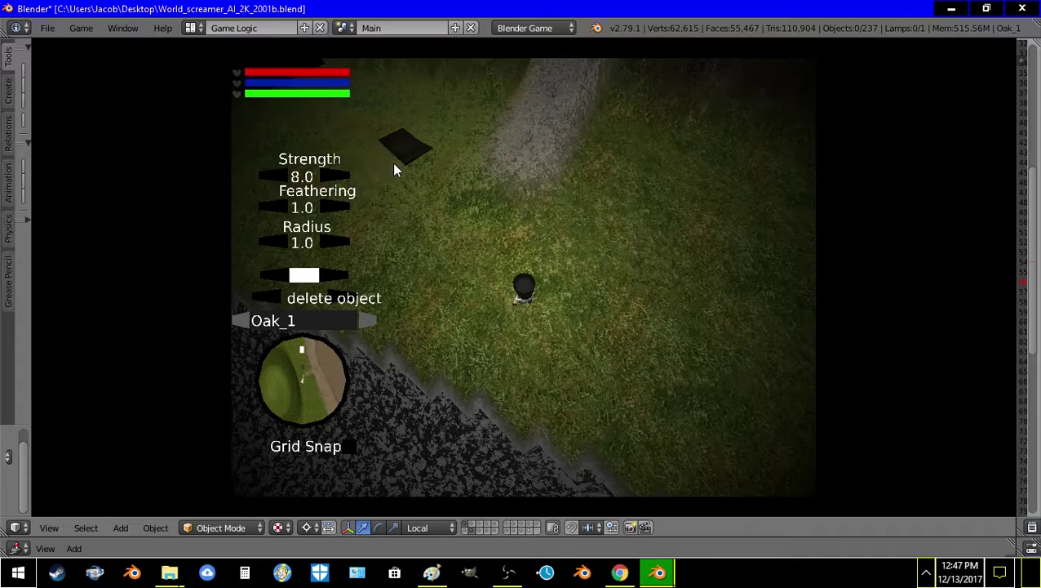
Step: Delete the dark slab lying on the grass beside the path in the running game, and walk on a little
left_click(399, 153)
key("Tab")
key("d")
key("Tab")
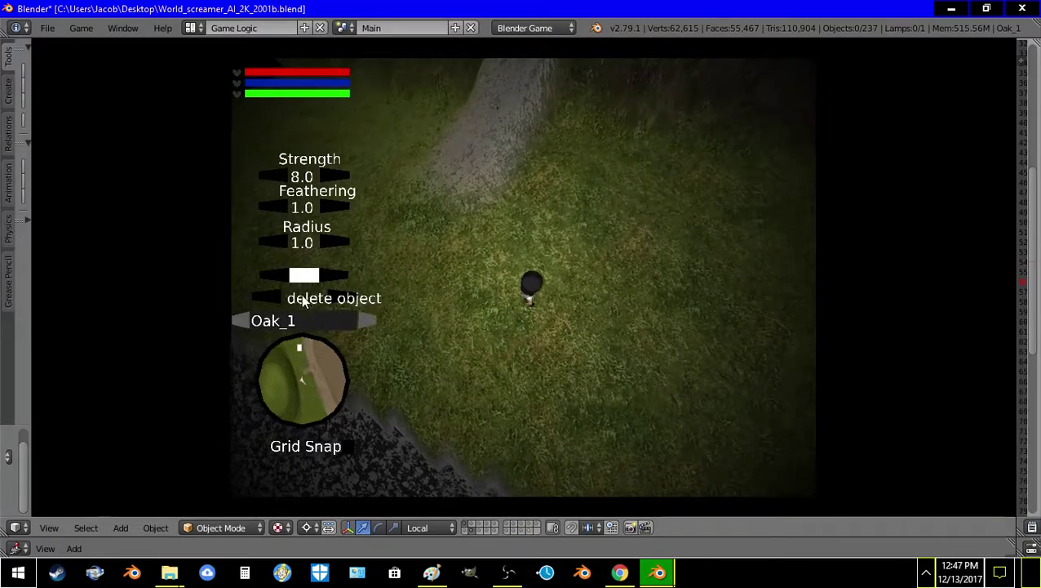
Step: Set the in-game editor to place object and put an Oak_1 tree on the grass beside the player
left_click(275, 299)
left_click(274, 298)
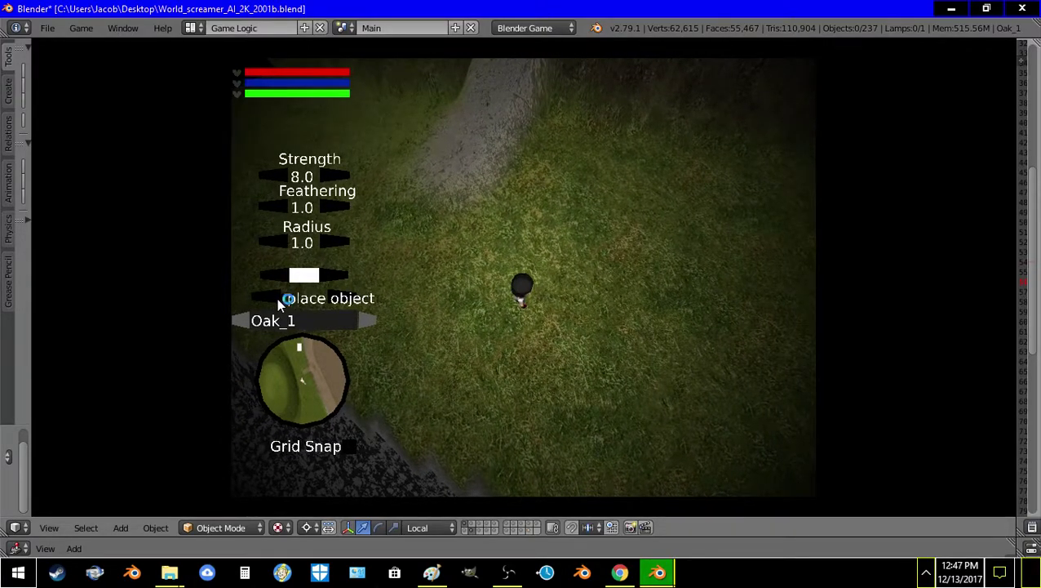
left_click(693, 257)
key("Tab")
key("d")
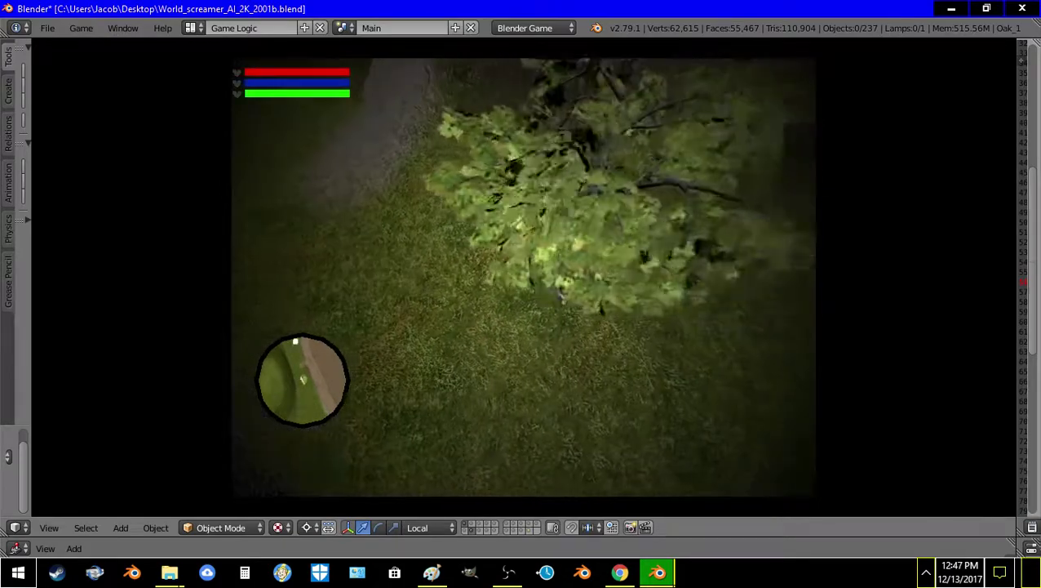
Step: Walk past the new oak, set the in-game editor to Edit object, and select the tree
key("a")
key("Tab")
left_click(340, 299)
left_click(396, 182)
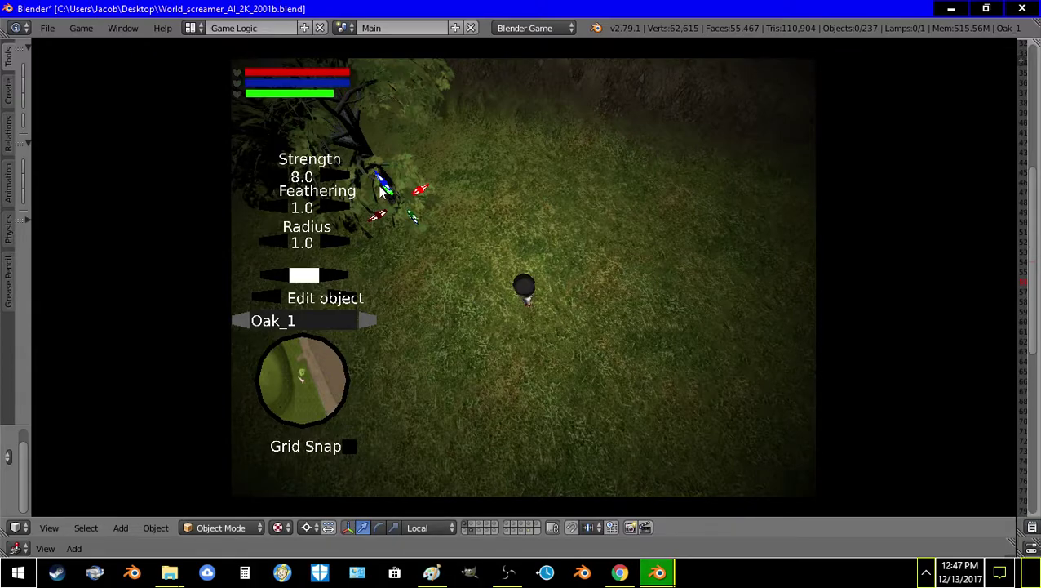
Step: Rotate the selected oak in several increments, nudge it along the ground with its gizmo, and leave the in-game editor
left_click(386, 182, "shift")
left_click(386, 183, "shift")
left_click(386, 183, "shift")
left_click(386, 182, "shift")
left_click(386, 184, "shift")
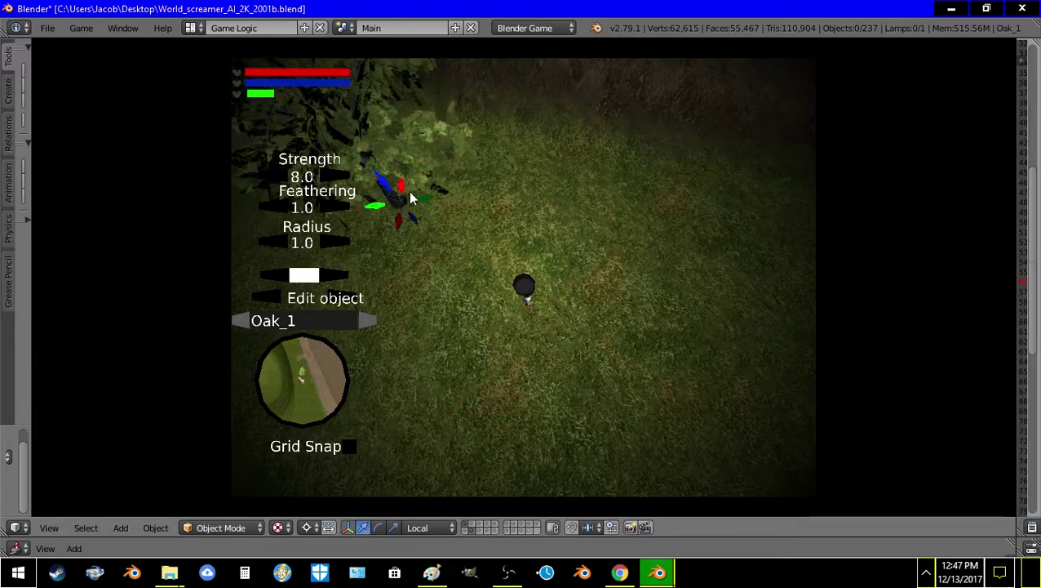
left_click(422, 201)
left_click(428, 202)
left_click(428, 201)
key("Tab")
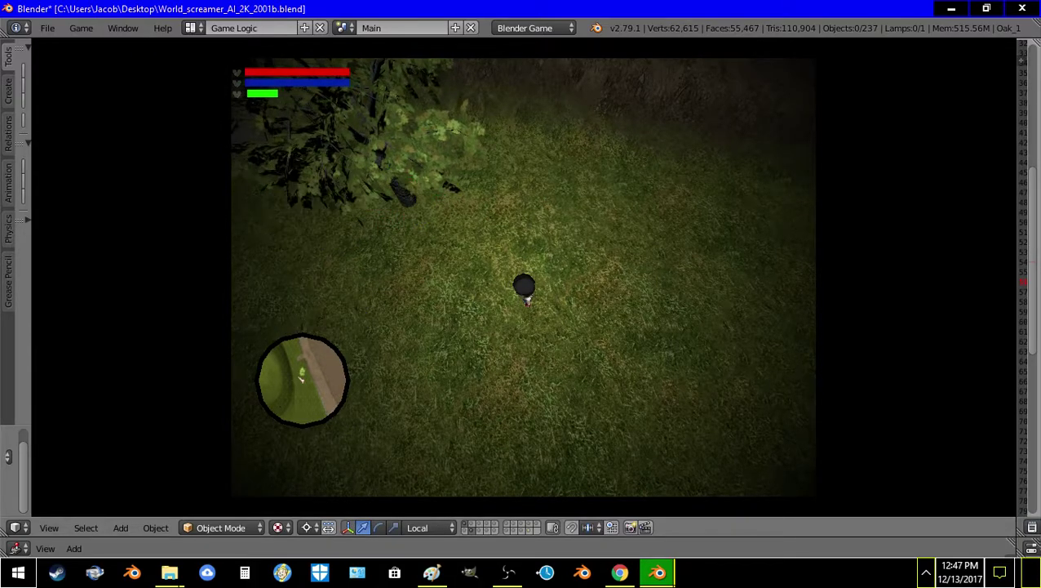
Step: Return the in-game editor to place object and put another Oak_1 tree close to the player
key("w")
key("d")
key("a")
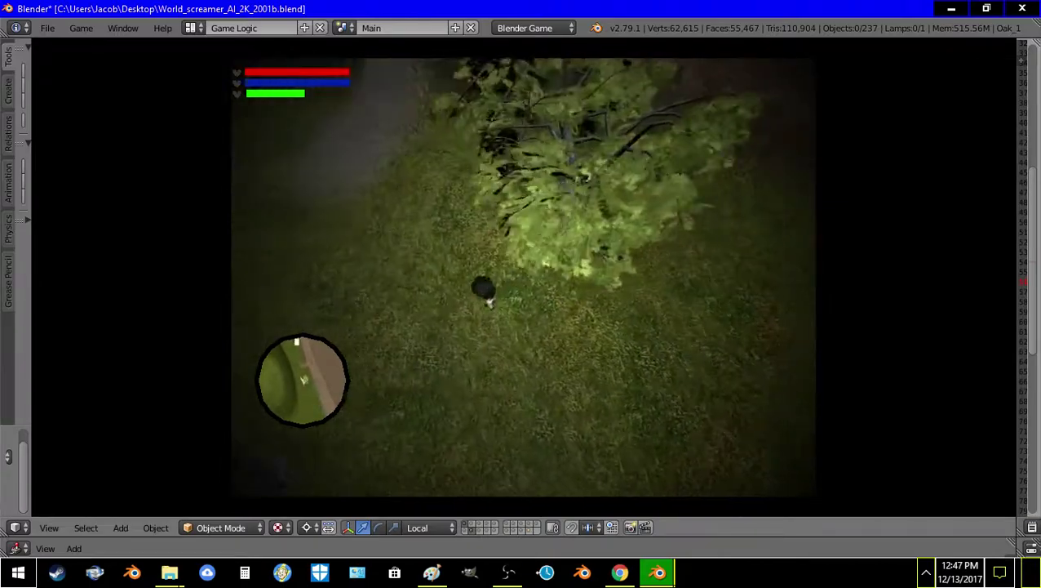
key("Tab")
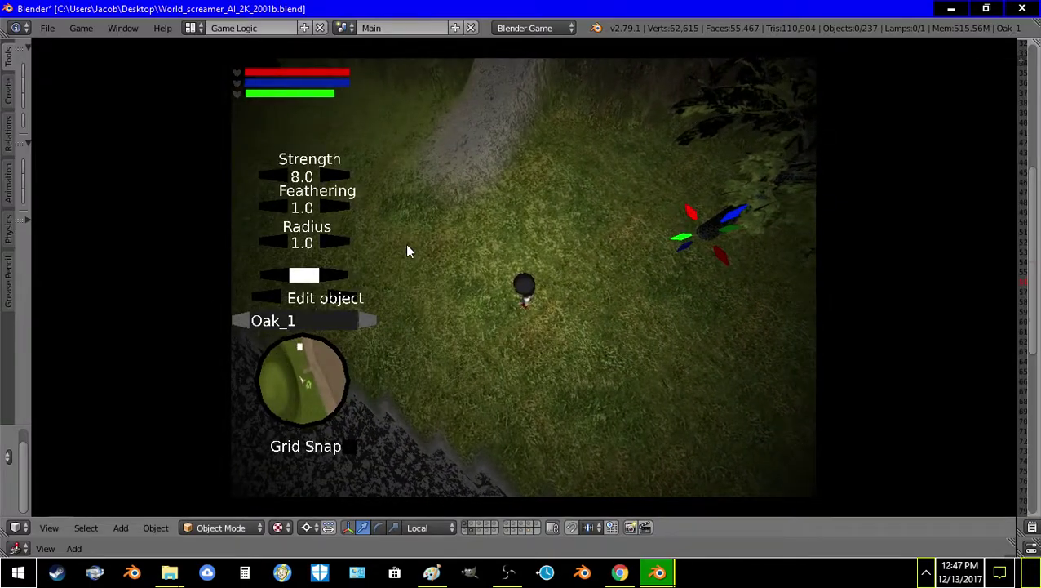
left_click(347, 299)
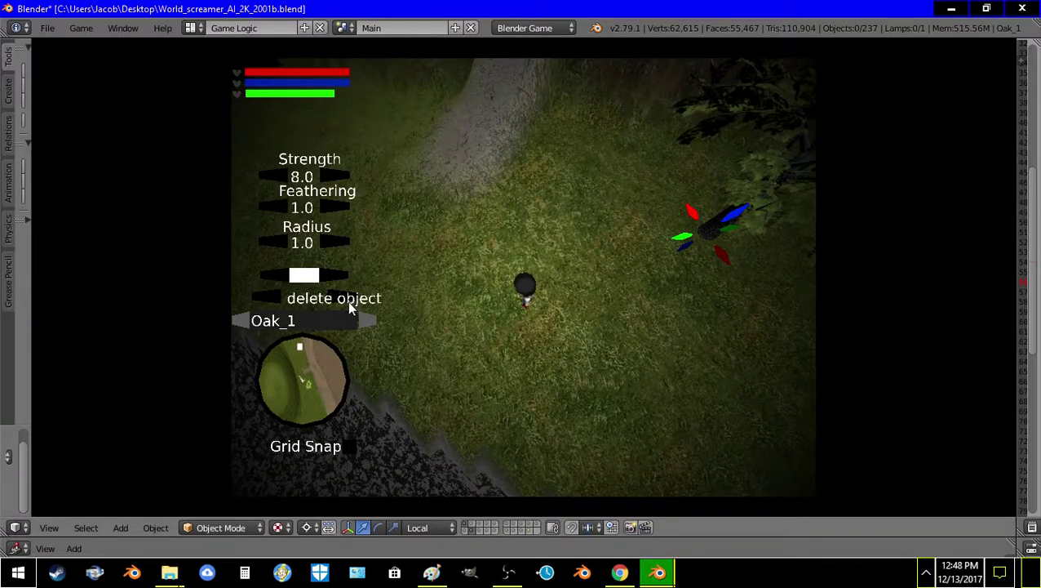
left_click(275, 296)
left_click(274, 296)
left_click(555, 243)
key("Tab")
key("d")
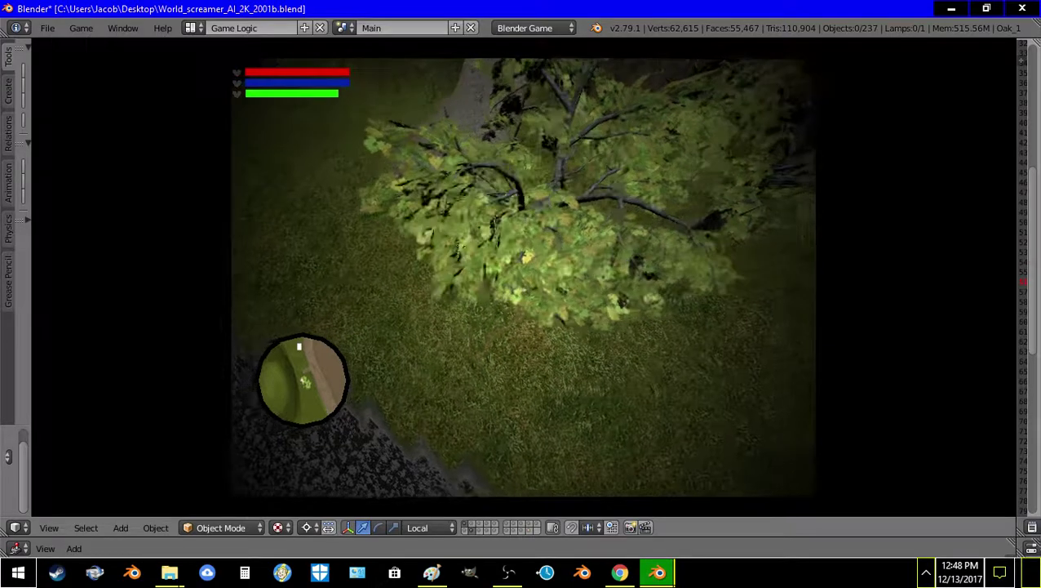
Step: Walk around the clearing and place two more Oak_1 trees on the grass
key("s")
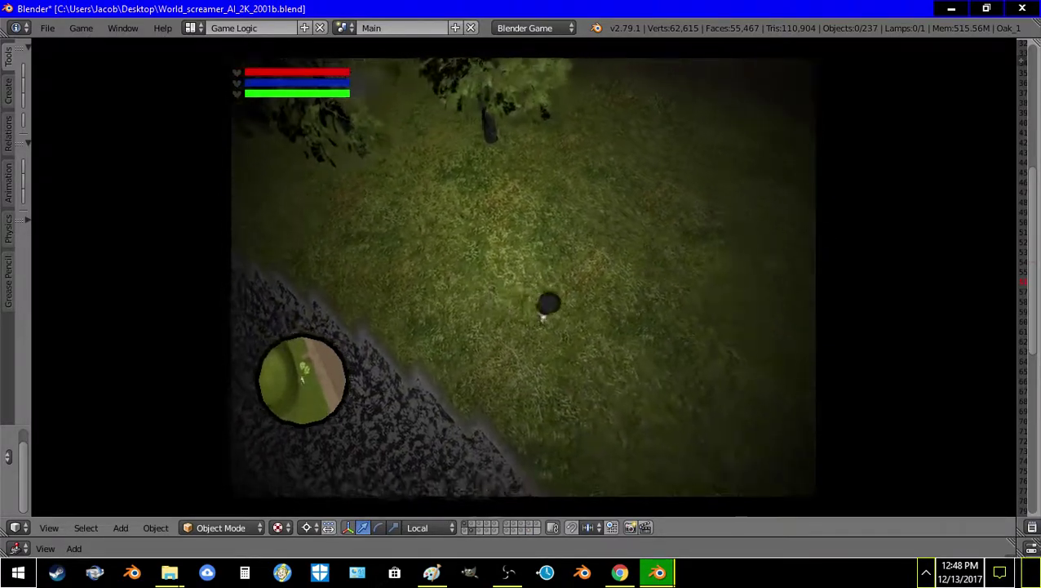
key("d")
key("Tab")
left_click(726, 254)
key("Tab")
key("a")
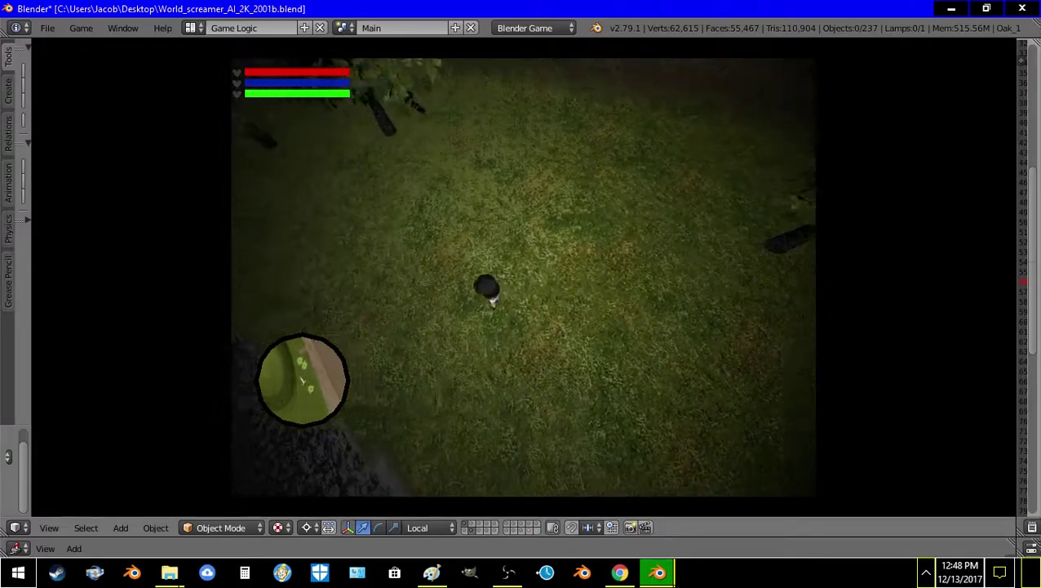
key("Tab")
left_click(597, 330)
key("Tab")
key("d")
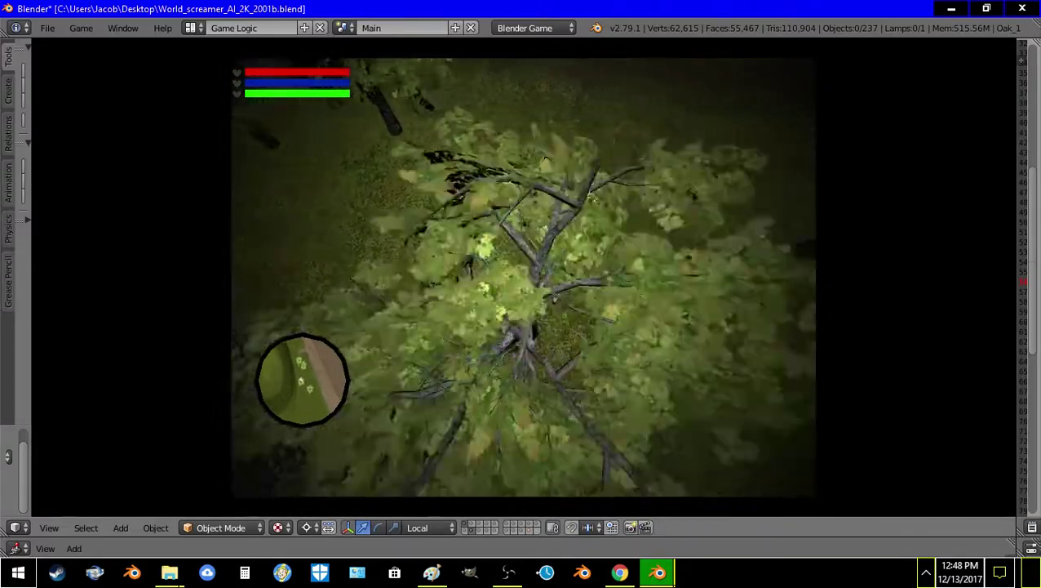
key("w")
key("a")
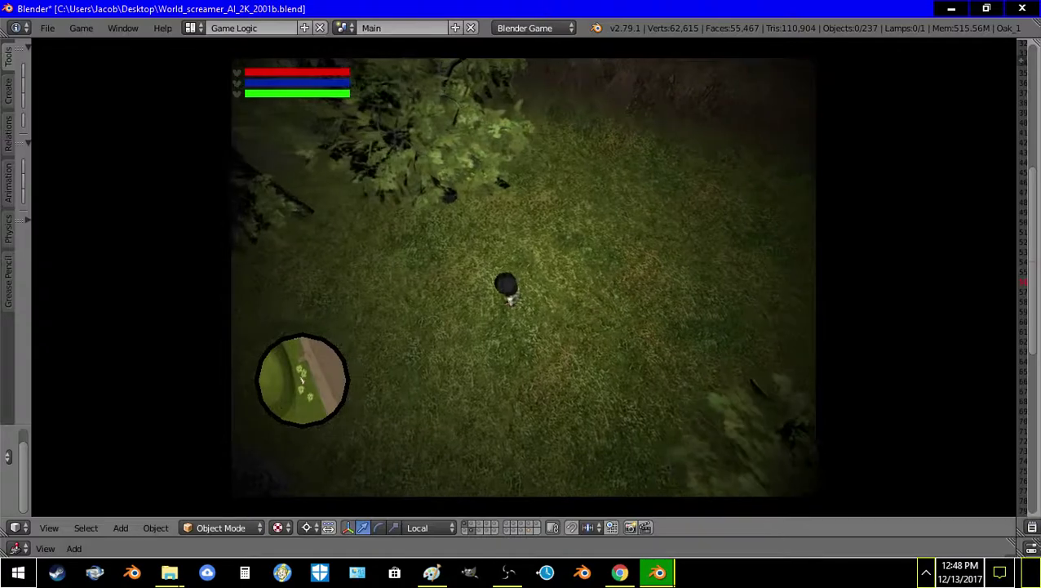
Step: Stop the running game and show the layers that hold the placeable trees and door
key("Escape")
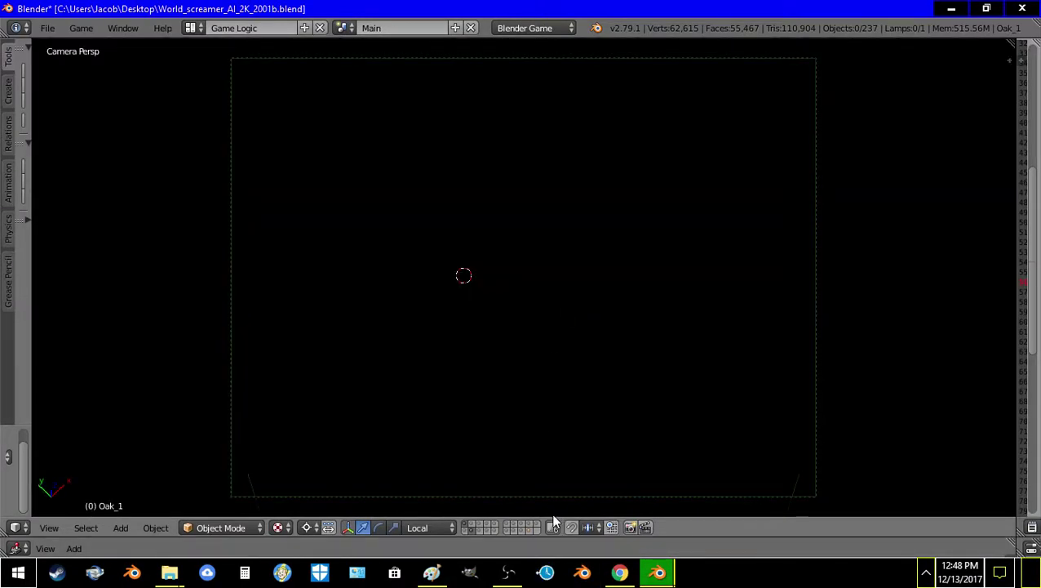
left_click(529, 530)
left_click(471, 524, "shift")
middle_click_drag(546, 279, 417, 261)
scroll(473, 270, "up", 4)
scroll(380, 302, "down", 5)
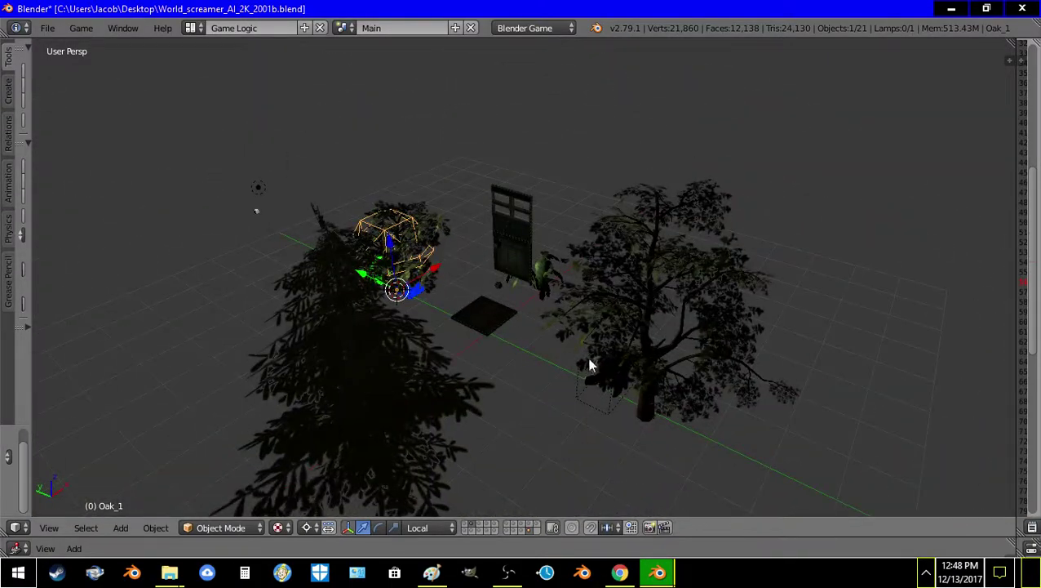
Step: Snap the 3D cursor to the origin of the "tree small joined" object
right_click(651, 404)
key("shift+s")
left_click(655, 414)
middle_click_drag(590, 390, 548, 377)
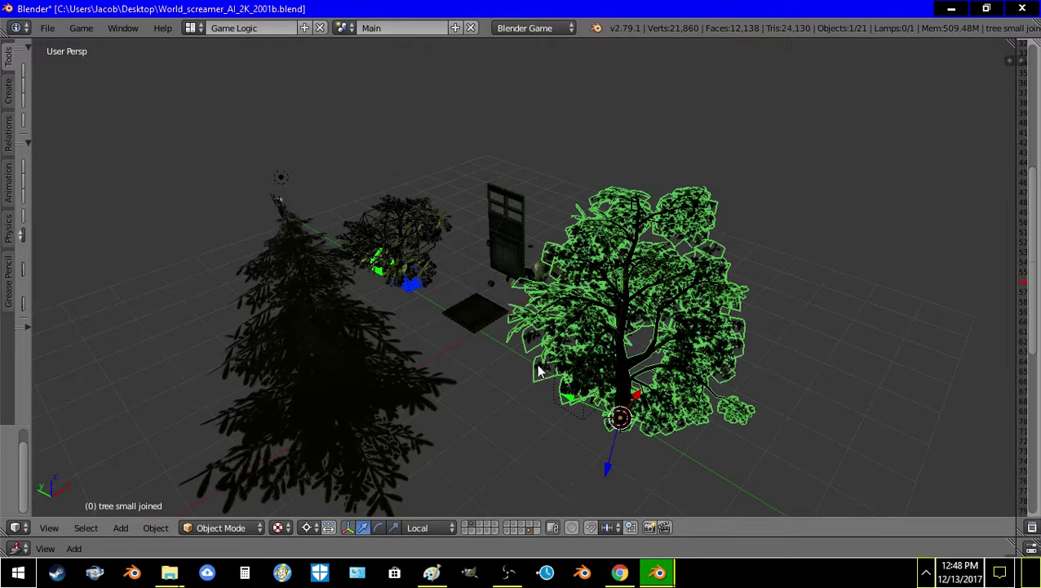
Step: Duplicate the Oak_1 collision mesh and snap the copy to the 3D cursor at the small tree
right_click(414, 256)
key("shift+d")
right_click(455, 297)
key("shift+s")
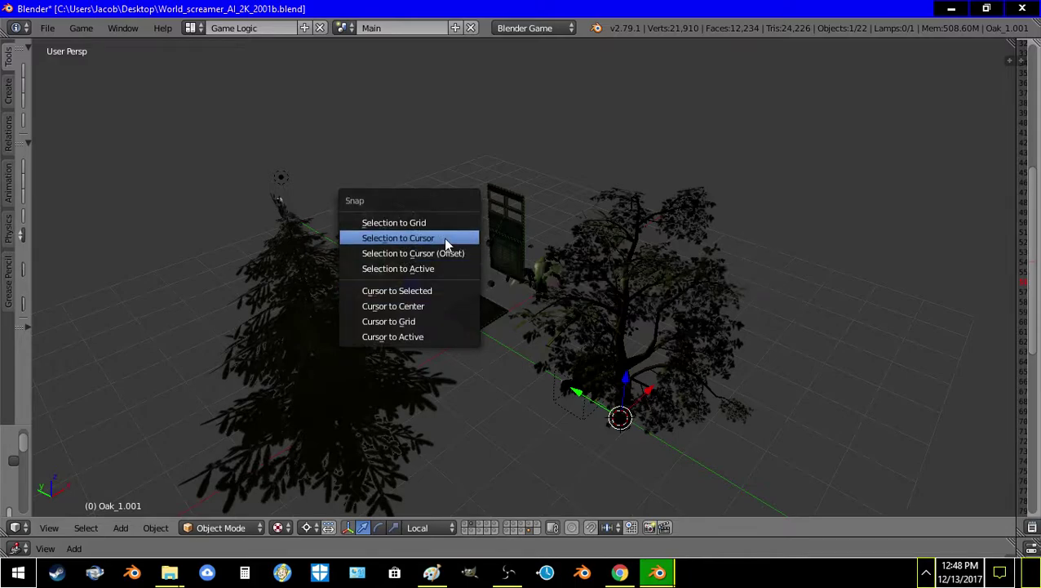
left_click(445, 237)
Step: Scale all of the "tree small joined" geometry in Edit Mode to about 0.54 of its size
right_click(647, 271)
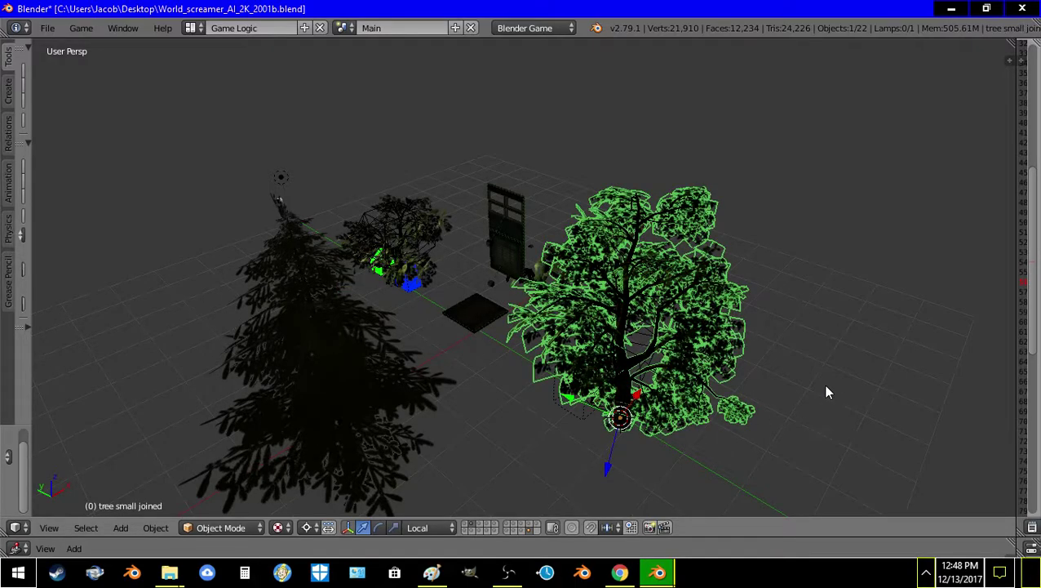
key("Tab")
key("a")
key("a")
key("s")
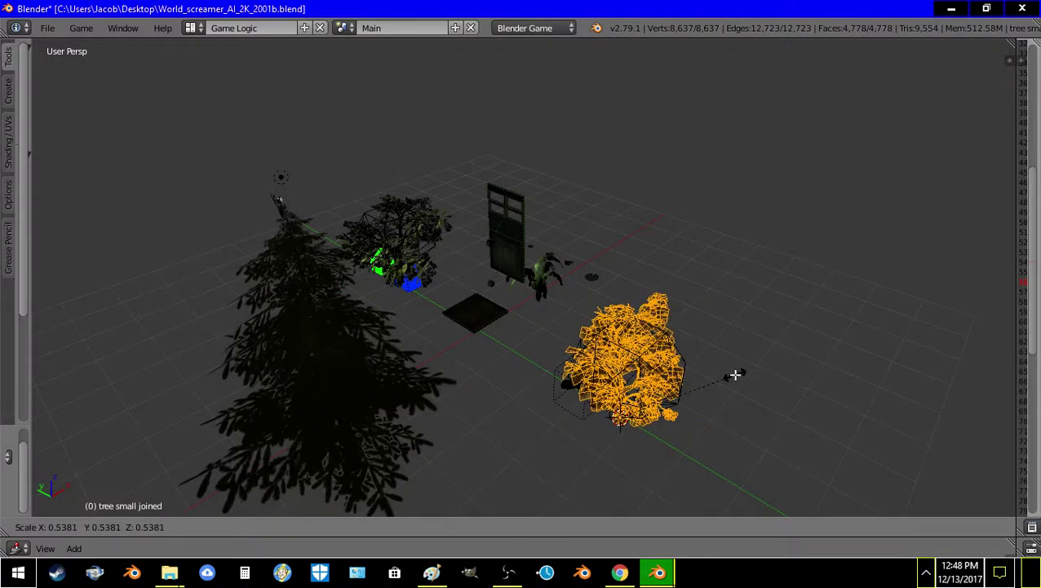
left_click(735, 375)
key("Tab")
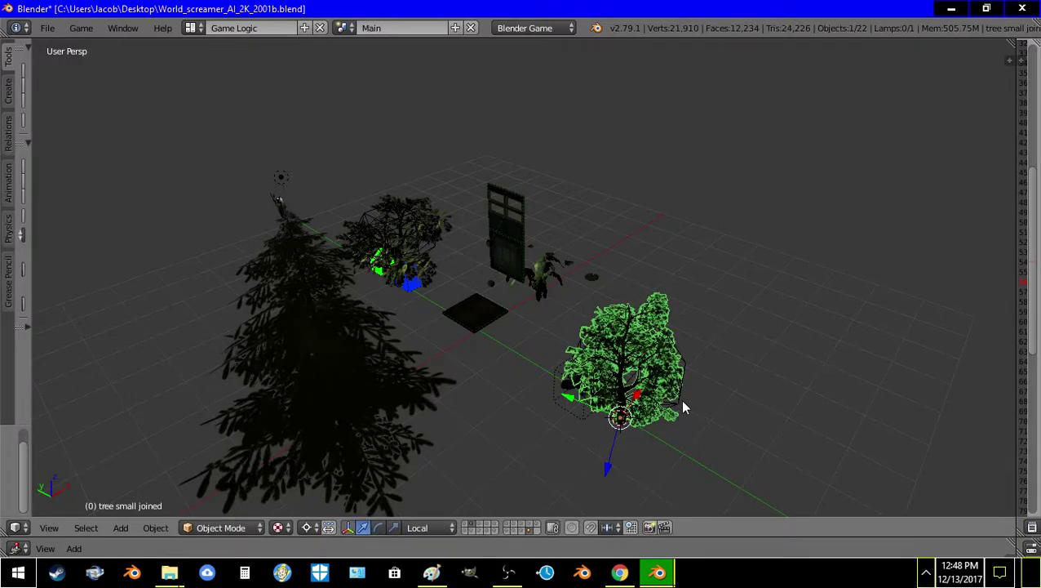
Step: Parent the small tree to the Oak_1.001 collision mesh and apply the rotation of both objects
right_click(683, 401, "shift")
key("ctrl+p")
left_click(683, 401)
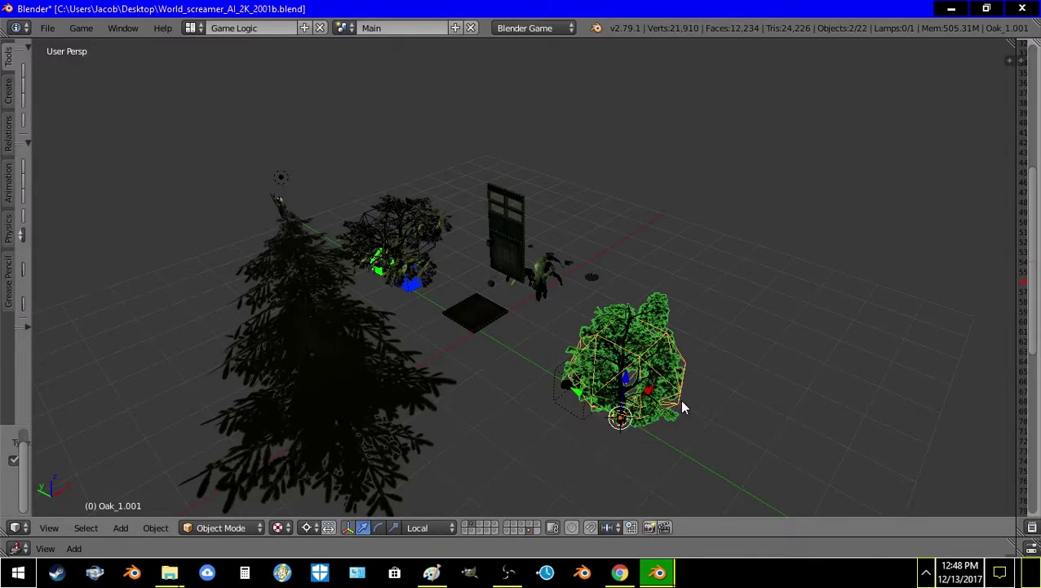
key("ctrl+a")
left_click(683, 402)
Step: Test-move the small tree and its collision mesh to check the parenting
key("a")
right_click(653, 393)
key("g")
right_click(661, 403)
right_click(671, 407)
key("g")
right_click(689, 397)
middle_click_drag(687, 395, 658, 326)
middle_click_drag(616, 289, 618, 314)
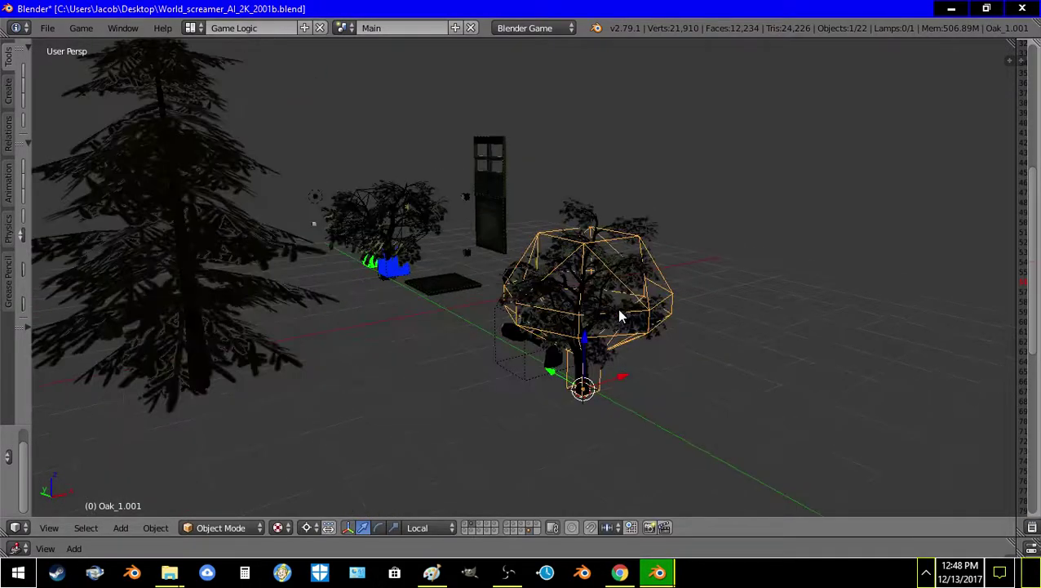
Step: Scale the whole Oak_1.001 collision mesh horizontally to about 0.84 in Edit Mode, keeping its height locked
key("Tab")
key("a")
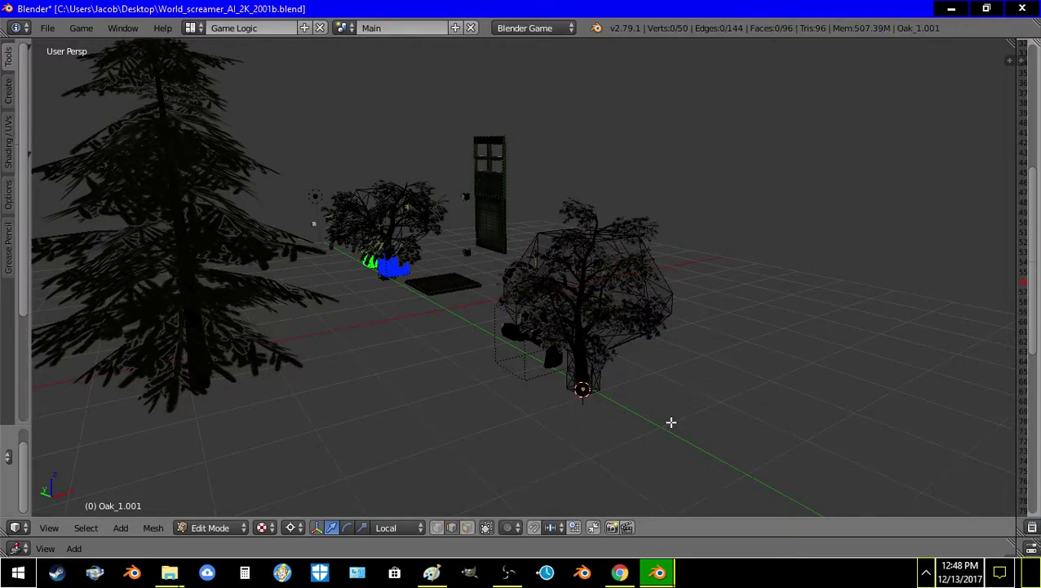
key("a")
key("s")
key("shift+z")
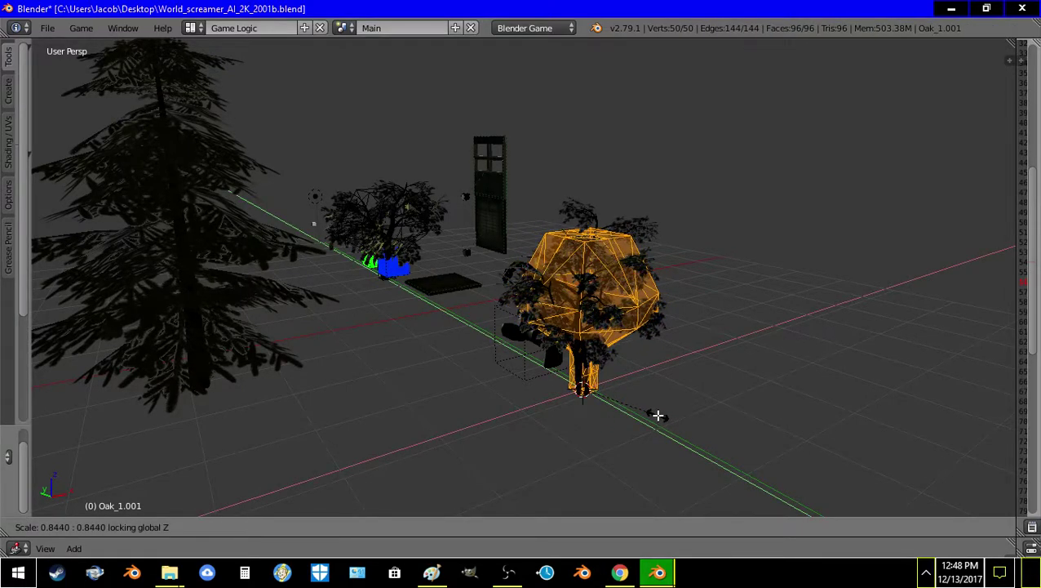
left_click(658, 415)
middle_click_drag(658, 415, 640, 411)
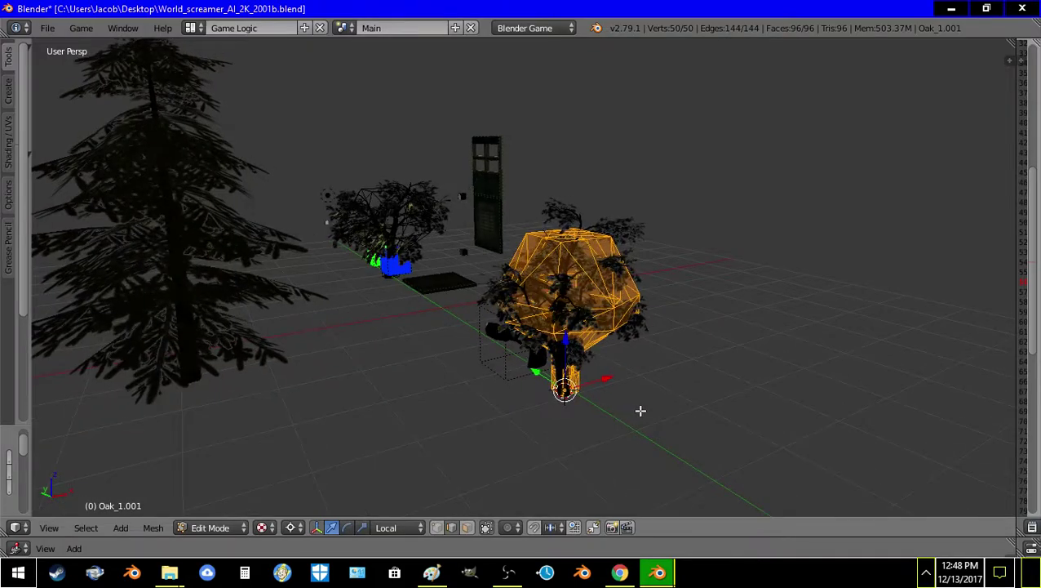
key("Tab")
Step: Try moving the collision mesh and the small tree along the global X axis
key("a")
right_click(576, 380)
key("g")
key("x")
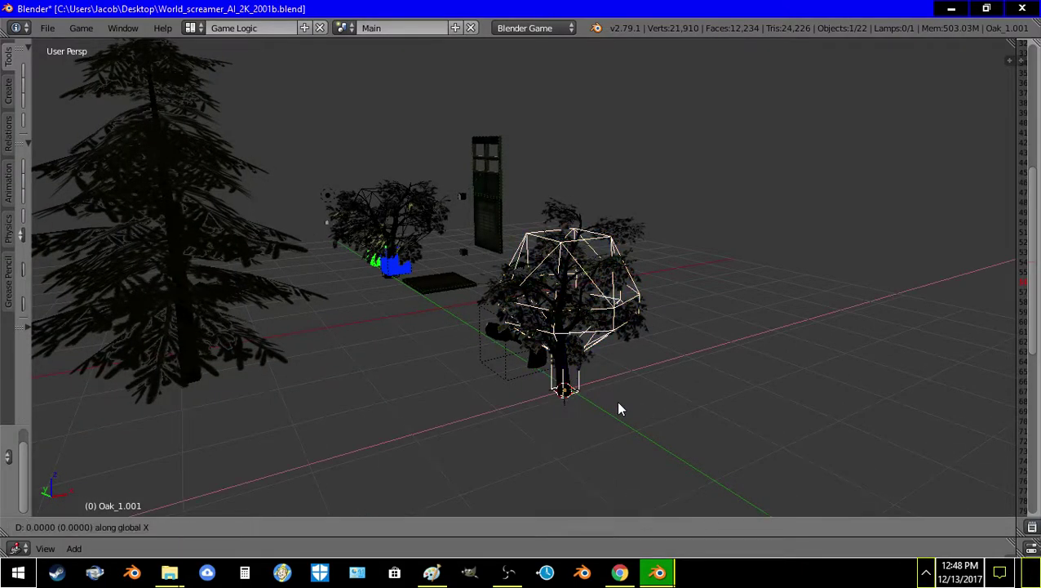
right_click(618, 402)
right_click(567, 381)
key("g")
key("x")
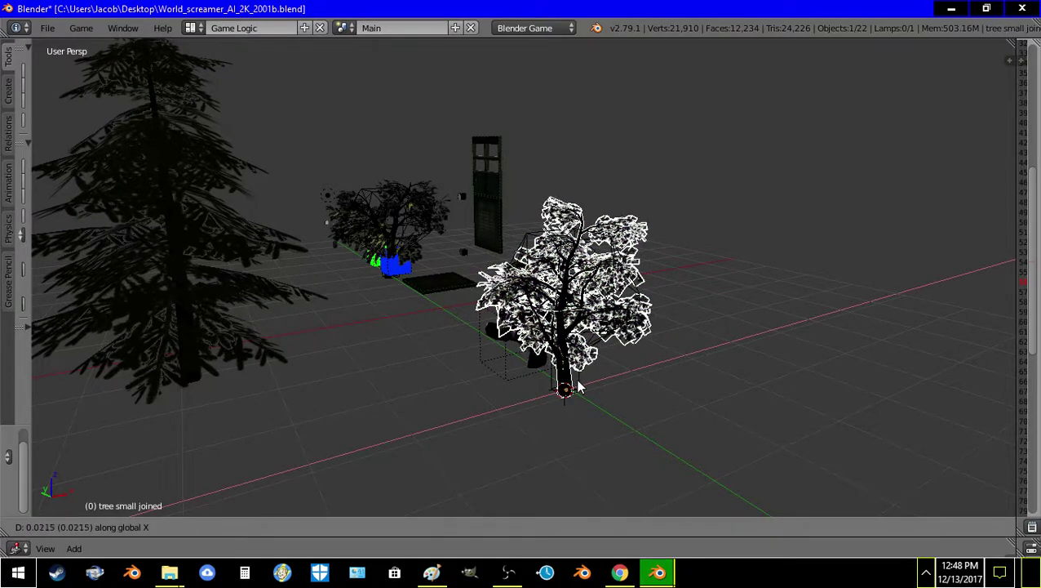
right_click(572, 395)
key("a")
middle_click_drag(572, 395, 759, 454)
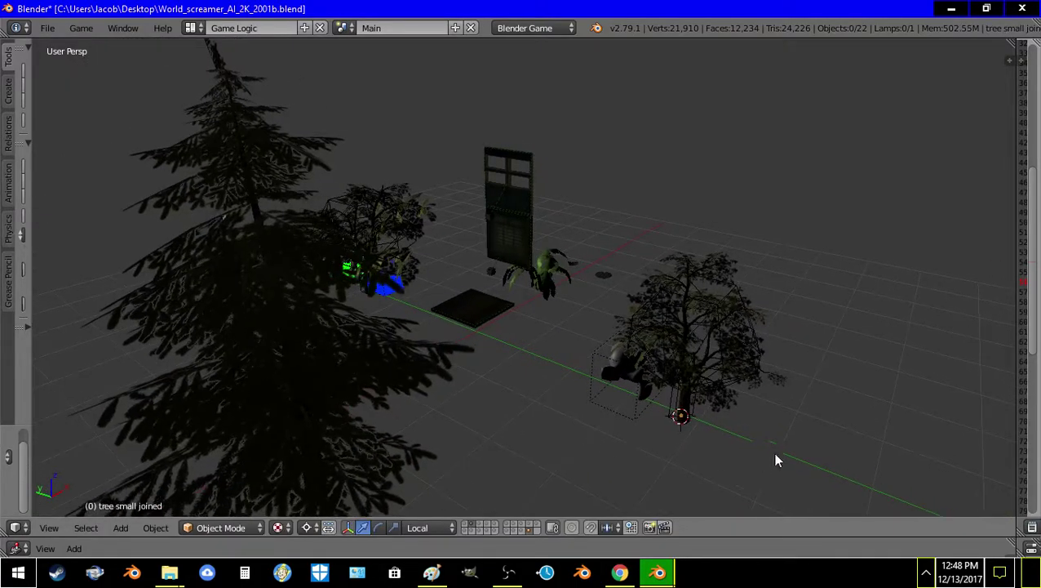
Step: Nudge the small tree along the Y axis to line it up with its collision mesh
right_click(690, 416)
key("g")
key("y")
left_click(705, 420)
key("a")
Step: Enlarge the logic and properties editors and select the small tree's Oak_1.001 collision mesh
right_click(669, 412)
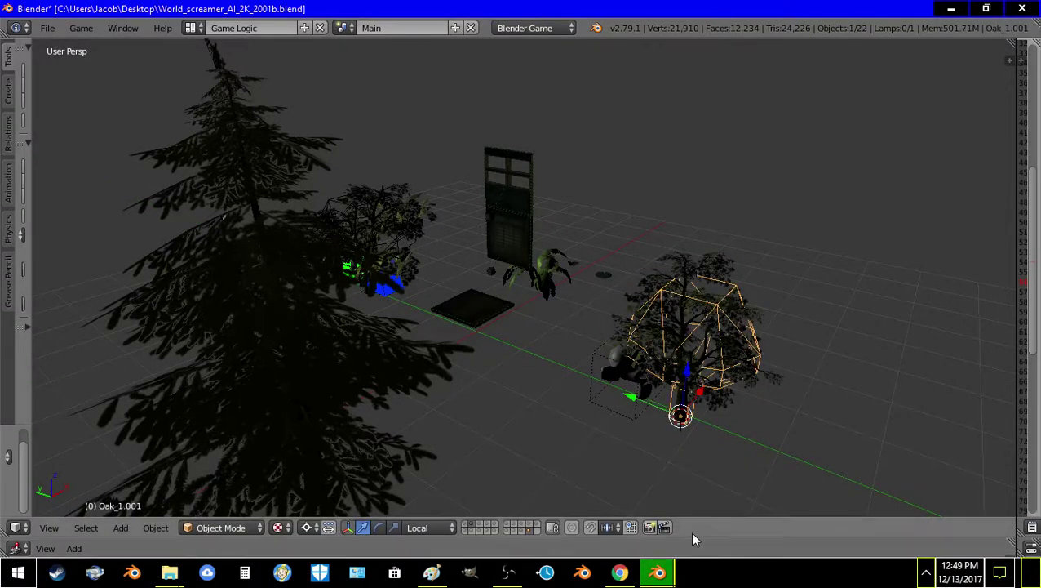
left_click_drag(689, 540, 665, 304)
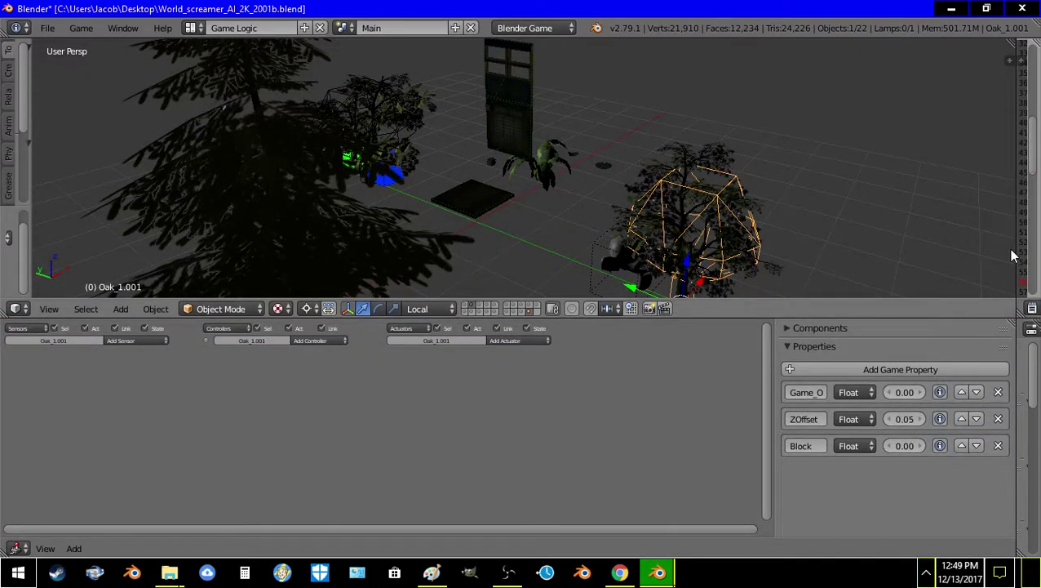
left_click_drag(1016, 250, 711, 250)
right_click(504, 155)
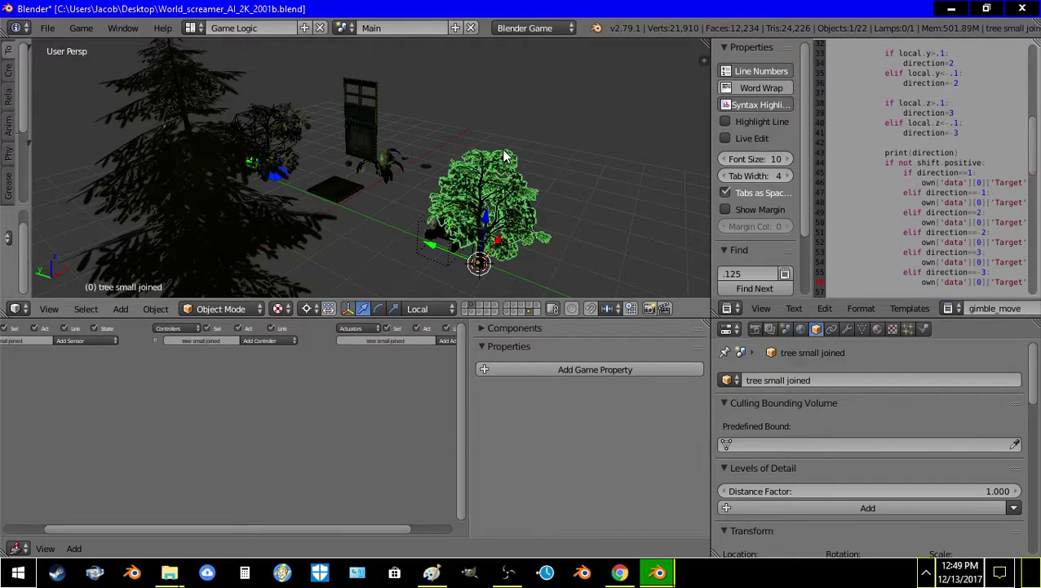
right_click(479, 265)
right_click(478, 274)
right_click(476, 267)
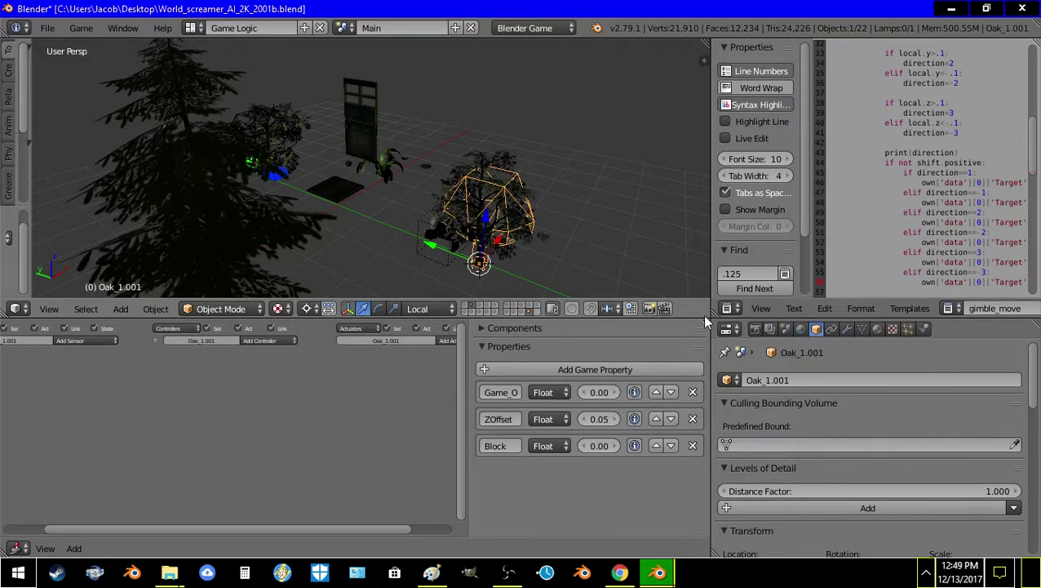
Step: Rename the Oak_1.001 collision mesh as Tree_Small_1
left_click(836, 377)
type("Tree_S")
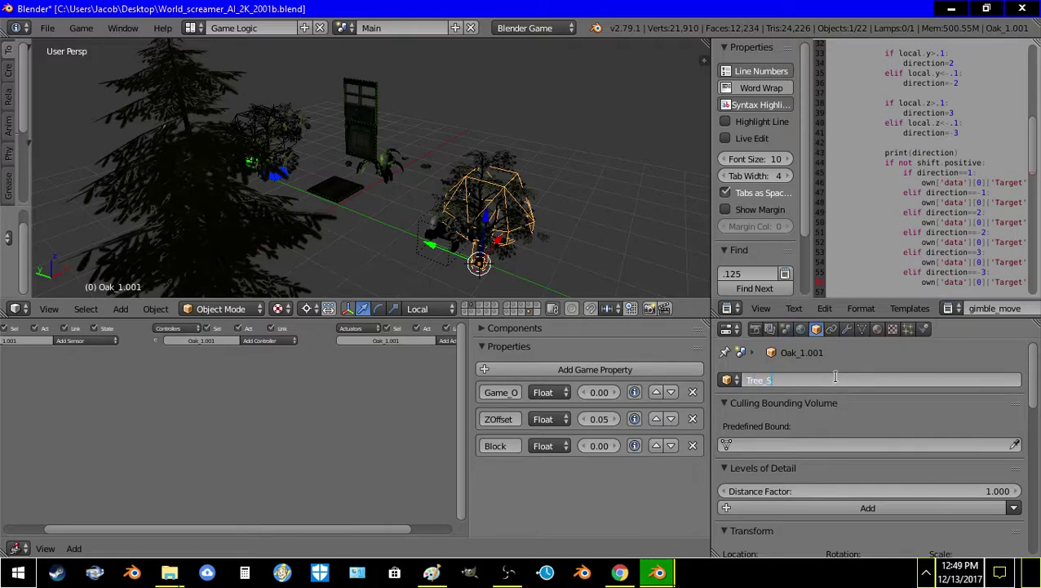
type("mall_1")
key("Return")
Step: Select the pine tree and snap the 3D cursor to its origin
key("a")
right_click(518, 244)
key("a")
scroll(259, 223, "down", 3)
right_click(313, 217)
key("shift+s")
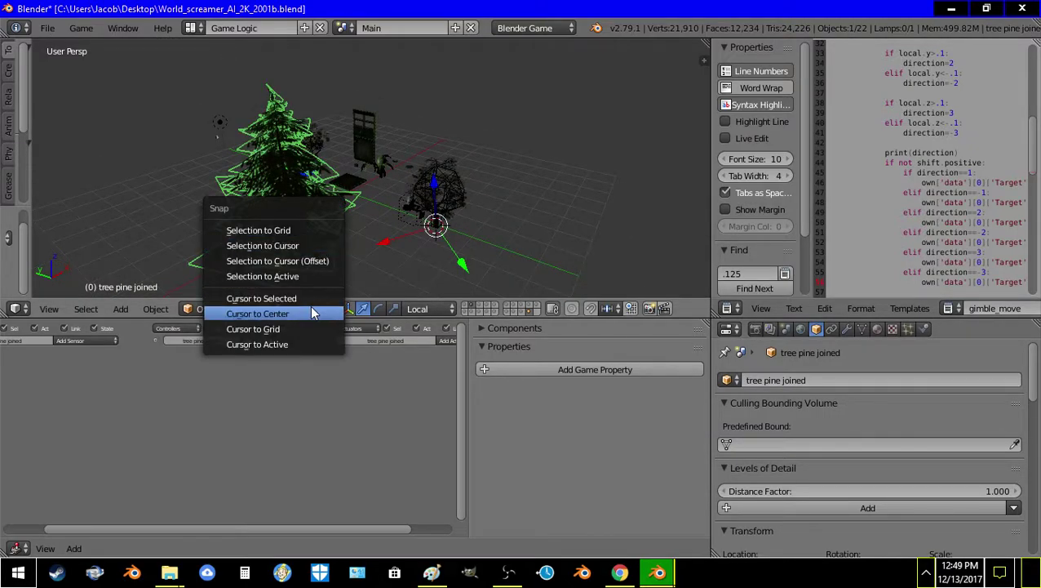
left_click(297, 297)
Step: Duplicate the Tree_Small_1 collision mesh and snap the copy to the 3D cursor at the pine tree
right_click(440, 231)
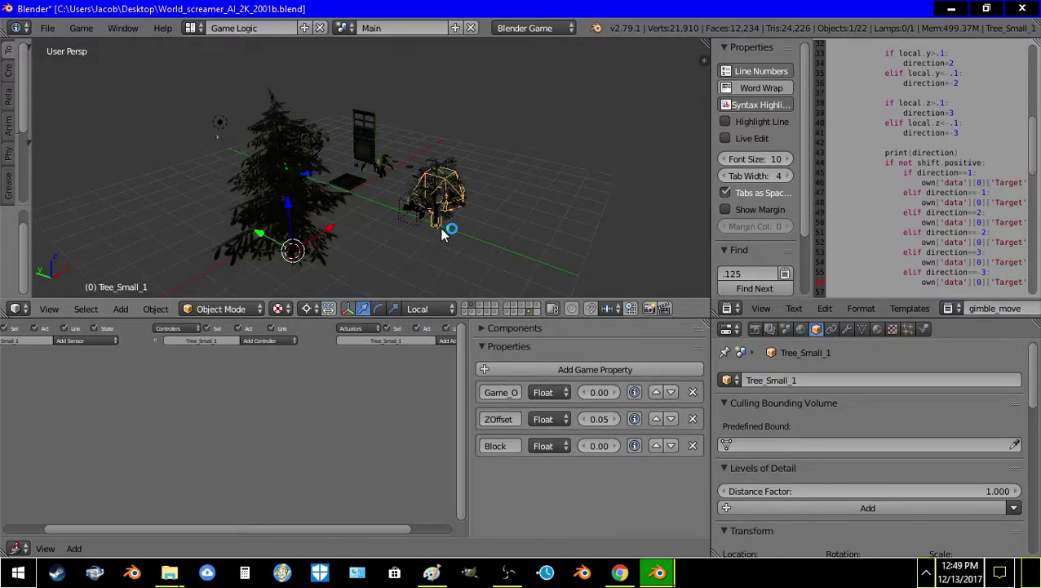
key("shift+d")
left_click(442, 229)
key("shift+s")
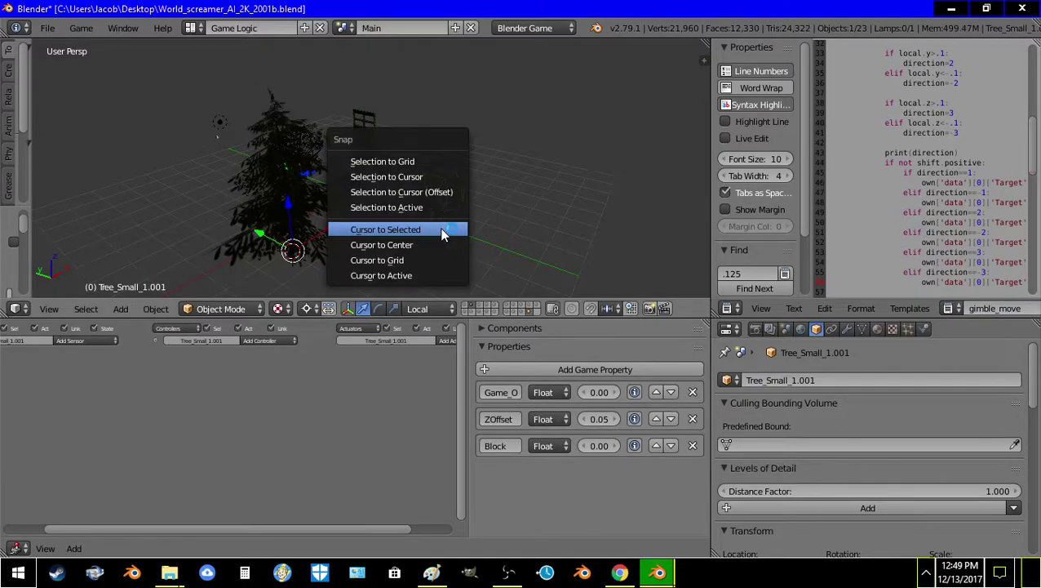
left_click(412, 173)
key("Tab")
key("Tab")
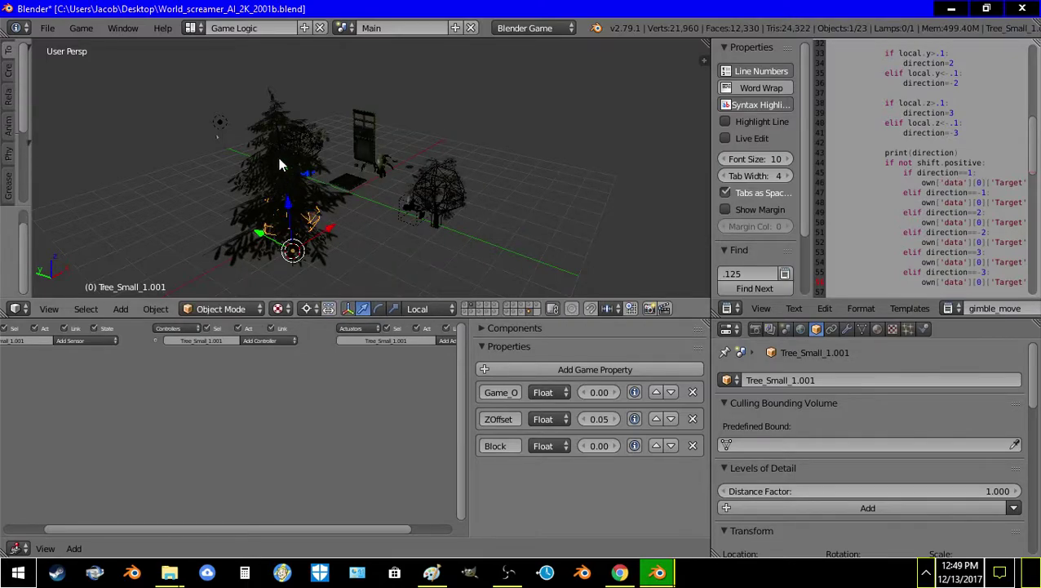
Step: Scale the pine tree's geometry to 0.33 in Edit Mode and show only the first layer in Object Mode
right_click(276, 154)
key("Tab")
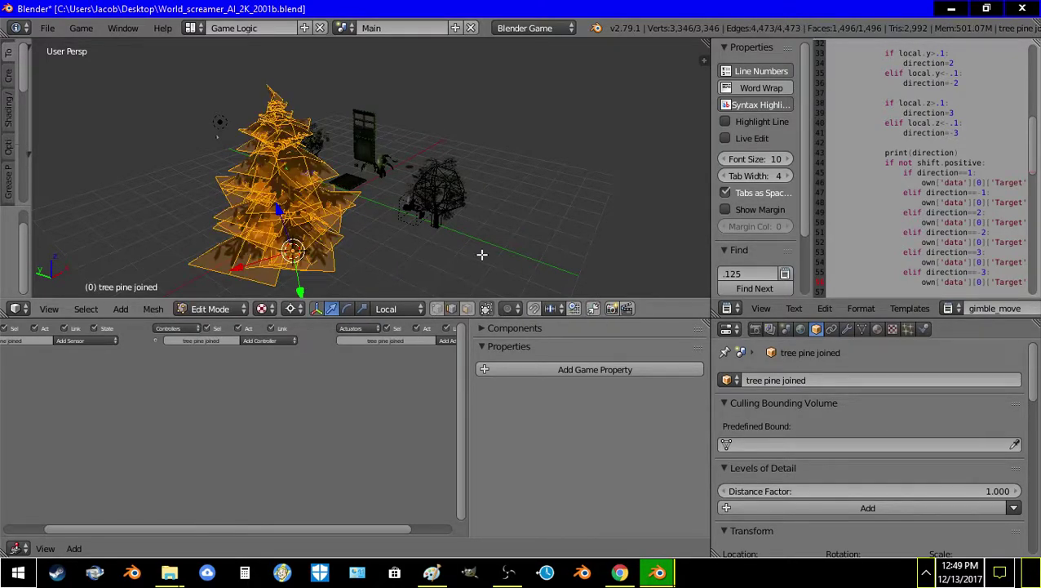
type("s33")
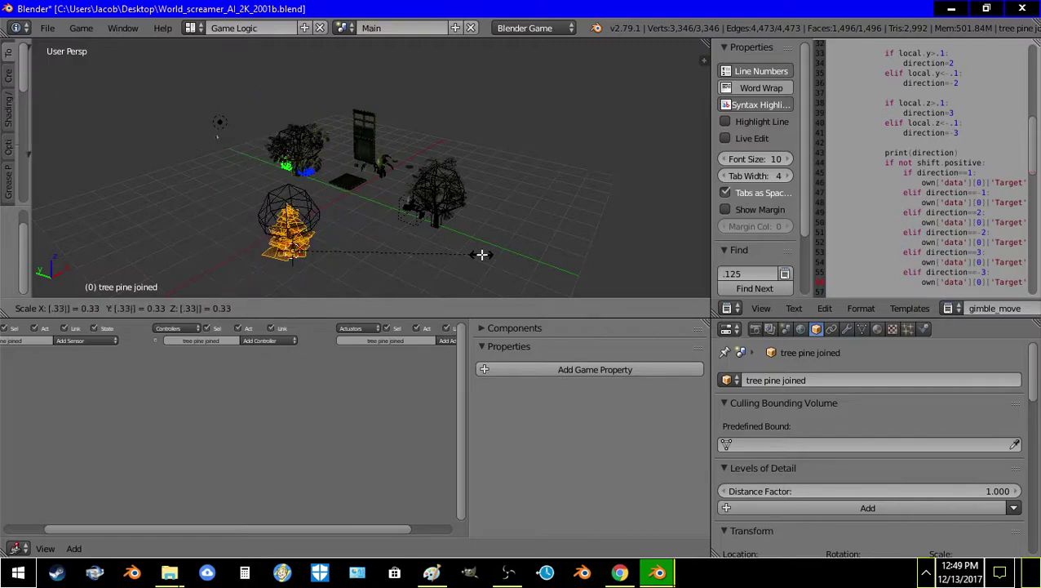
key("Return")
key("2")
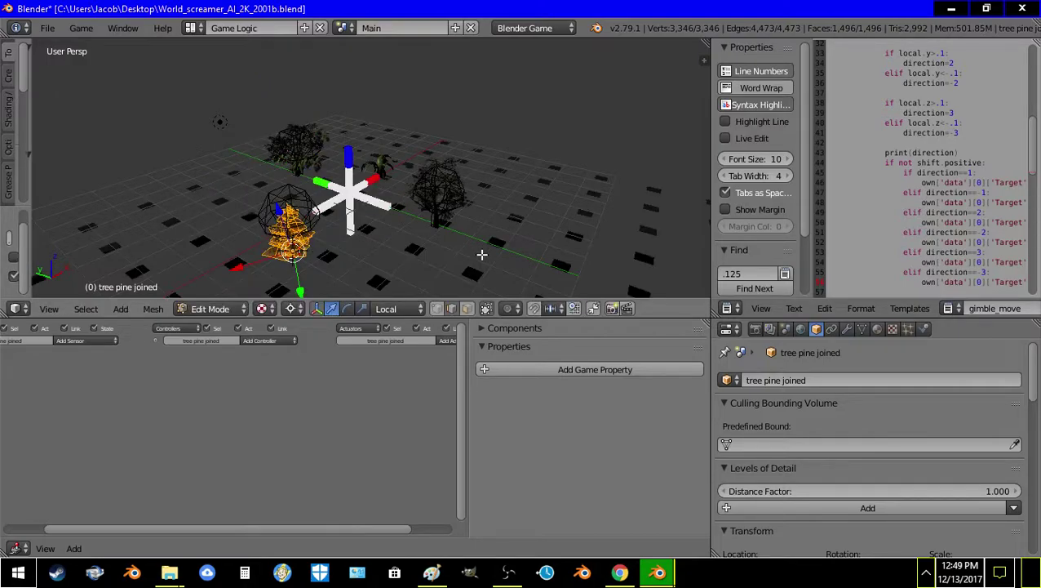
key("Tab")
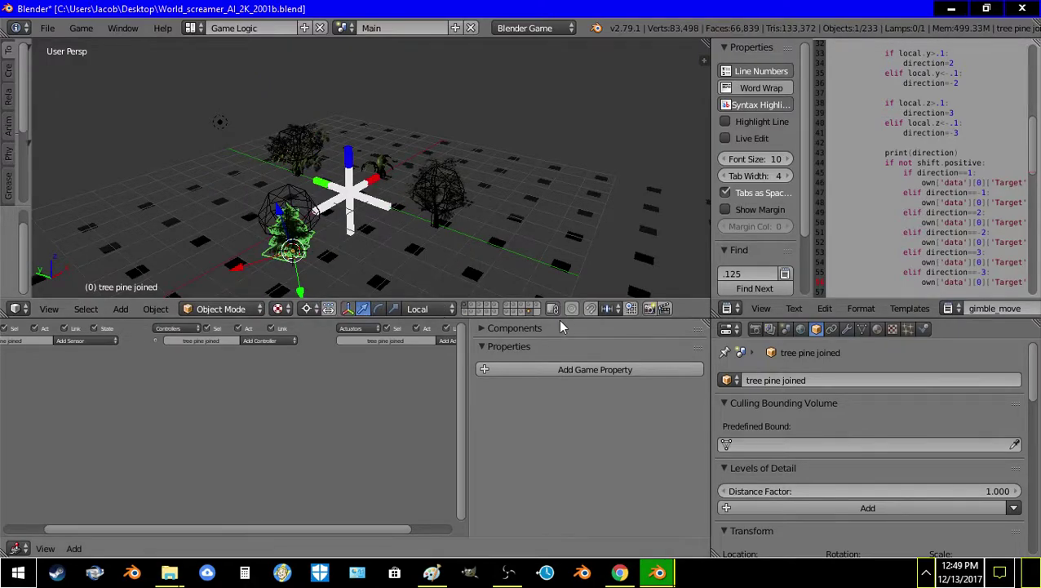
key("1")
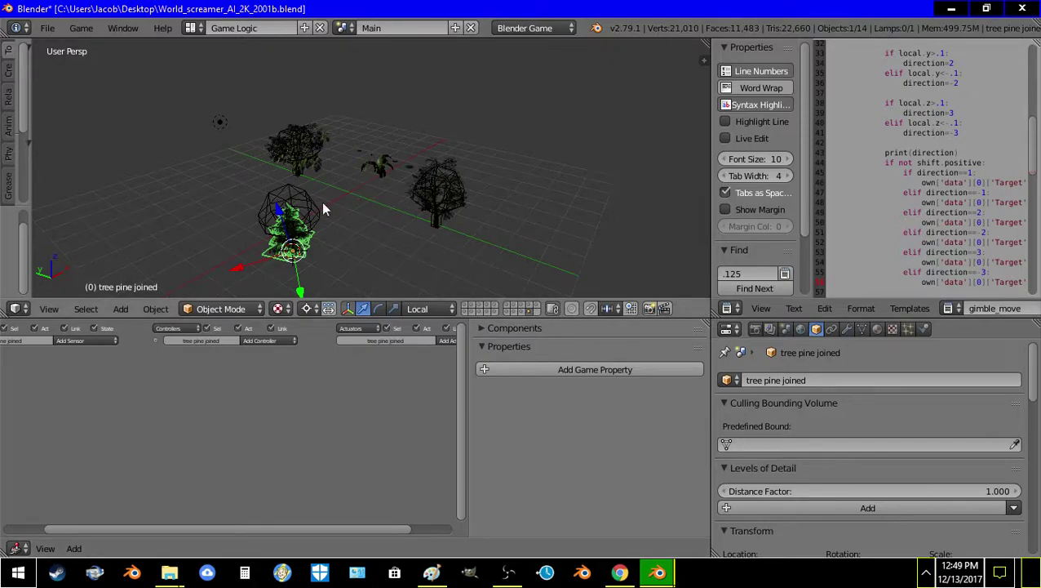
Step: Scale the pine tree's geometry up by 1.5 in Edit Mode
key("Tab")
type("s1.")
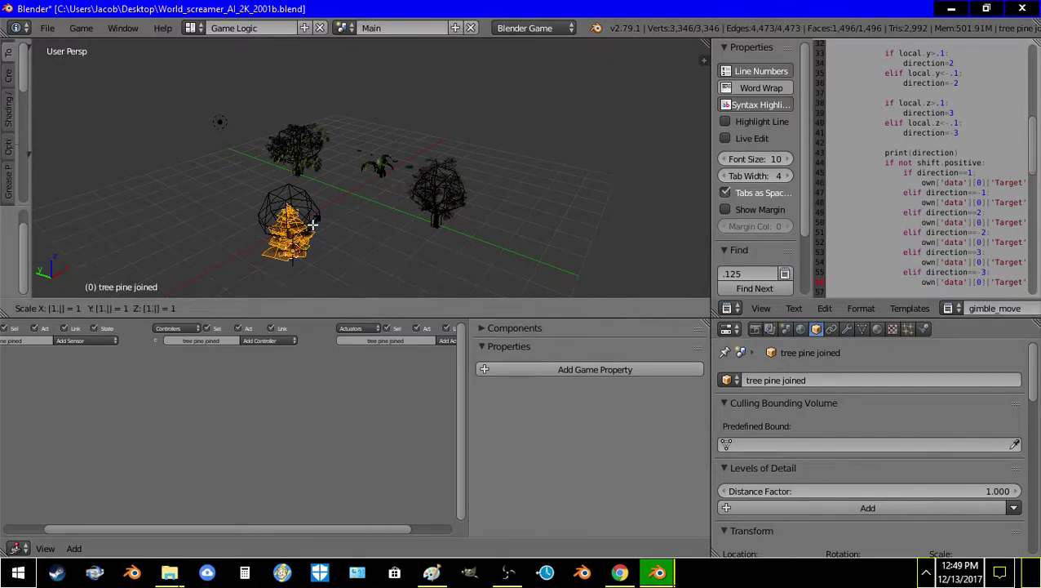
type("5")
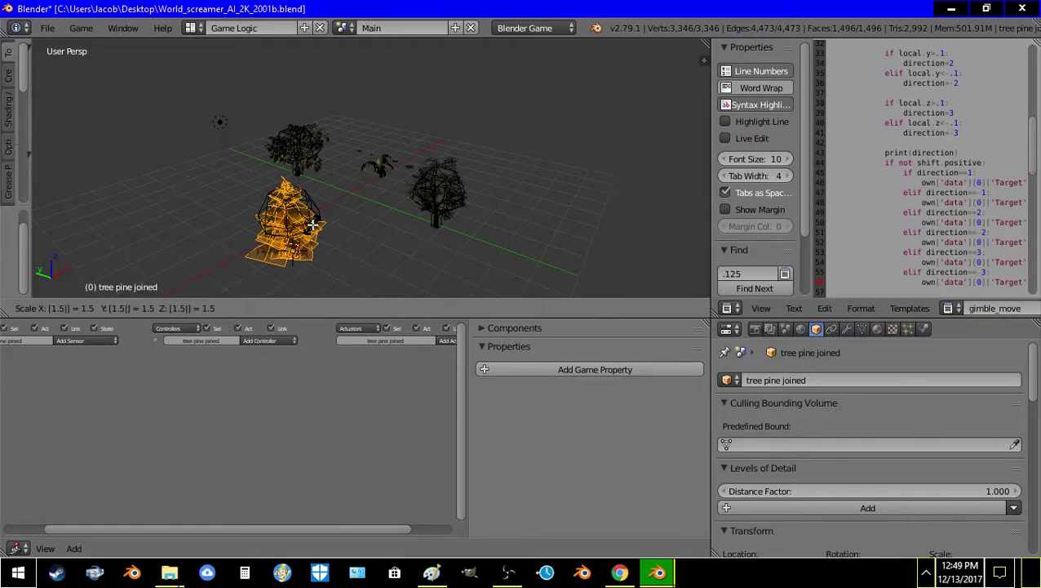
key("Return")
key("Tab")
Step: Deselect the pine tree's geometry and open its Tree_Small_1.001 collision mesh for editing
middle_click_drag(315, 228, 354, 196)
scroll(353, 189, "up", 3)
key("Tab")
key("a")
key("Tab")
right_click(403, 122)
key("Tab")
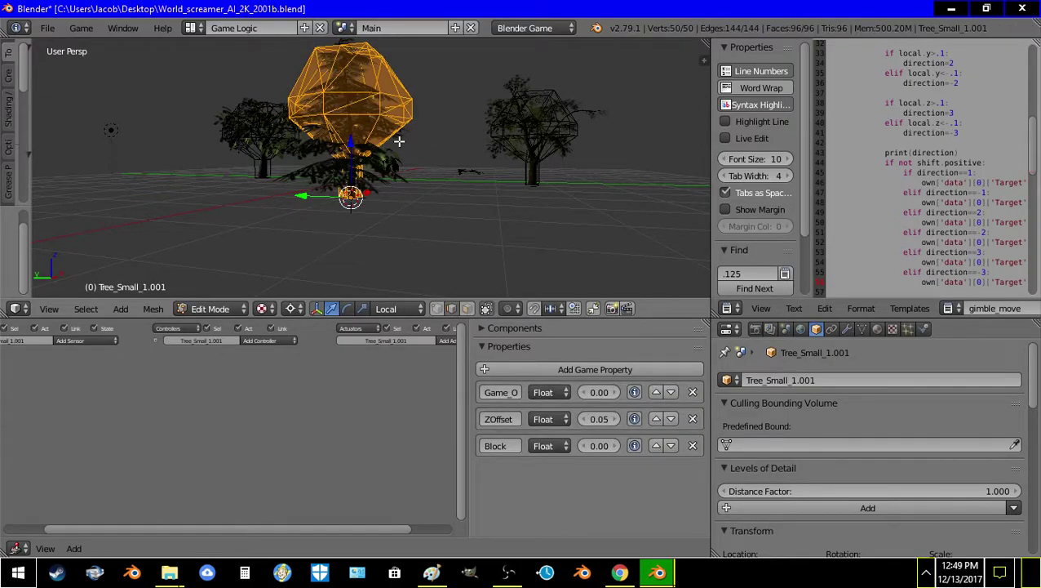
Step: Select the edges around the lower wide ring of the collision mesh's canopy
key("a")
right_click(360, 128)
right_click(396, 113, "shift")
mouse_move(397, 113)
middle_mouse_down()
mouse_move(378, 149)
mouse_move(374, 128)
mouse_move(329, 147)
middle_mouse_up()
key("z")
key("z")
right_click(233, 194, "shift")
middle_click_drag(233, 194, 512, 221)
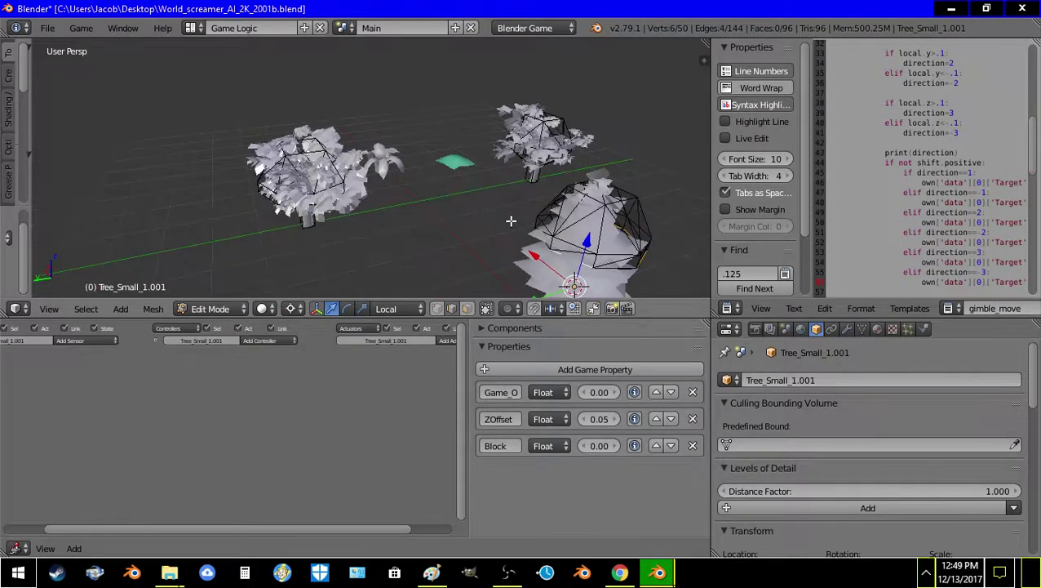
key("shift+f")
key("a")
key("w")
key("s")
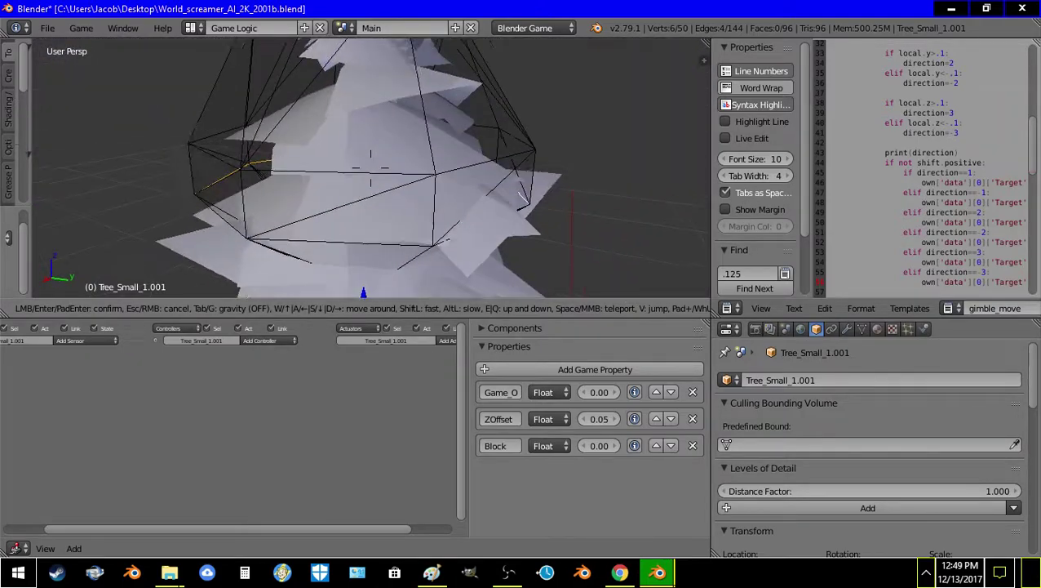
left_click(393, 180)
middle_click_drag(523, 227, 384, 203)
Step: Lower the selected canopy ring along the global Z axis in wireframe view
key("Tab")
scroll(335, 166, "down", 7)
scroll(335, 166, "up", 7)
mouse_move(335, 166)
middle_mouse_down()
mouse_move(348, 201)
mouse_move(393, 212)
mouse_move(367, 210)
mouse_move(374, 222)
mouse_move(353, 195)
middle_mouse_up()
key("Tab")
key("z")
scroll(378, 221, "up", 2)
key("g")
key("z")
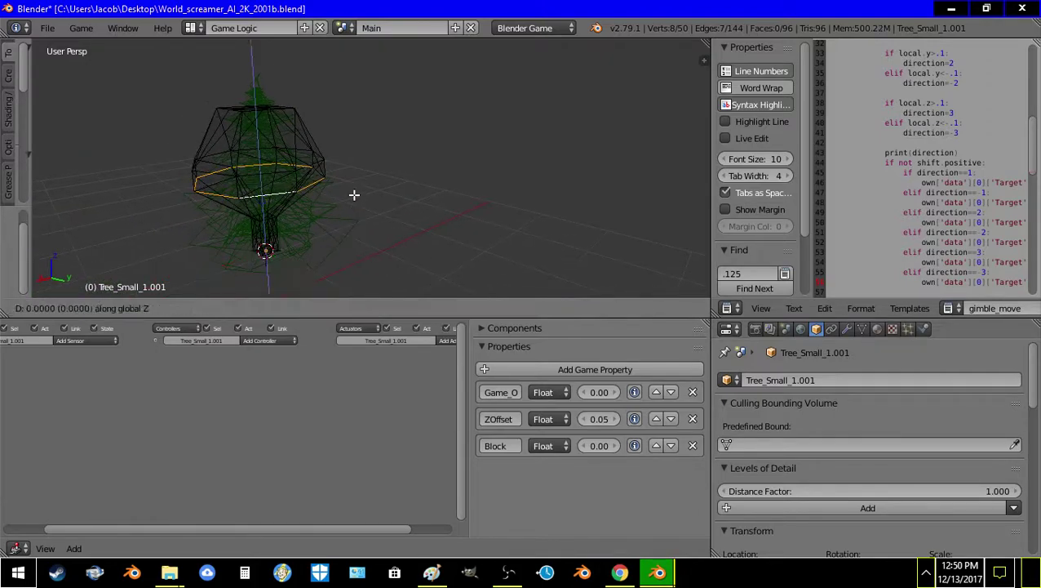
left_click(357, 226)
Step: Widen the lowered ring horizontally by scaling it with the Z axis locked
key("s")
key("shift+z")
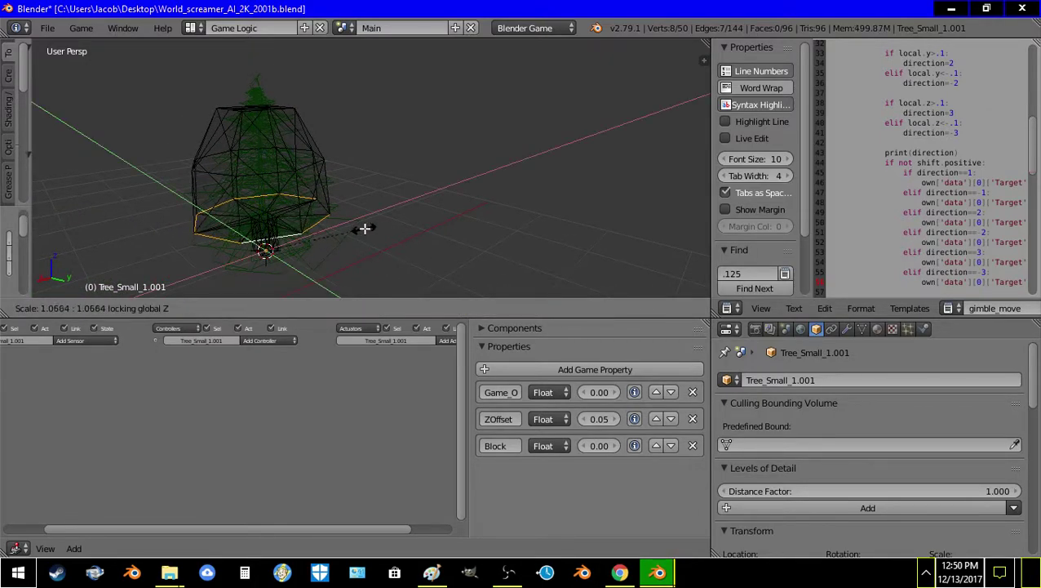
left_click(389, 229)
Step: Select all edges of the middle ring around the collision mesh's canopy
key("a")
right_click(258, 173)
right_click(218, 176, "shift")
middle_click_drag(218, 176, 477, 194, "shift")
right_click(463, 217, "shift")
right_click(427, 192, "shift")
right_click(446, 178, "shift")
key("ctrl+z")
right_click(444, 183, "shift")
right_click(518, 178, "shift")
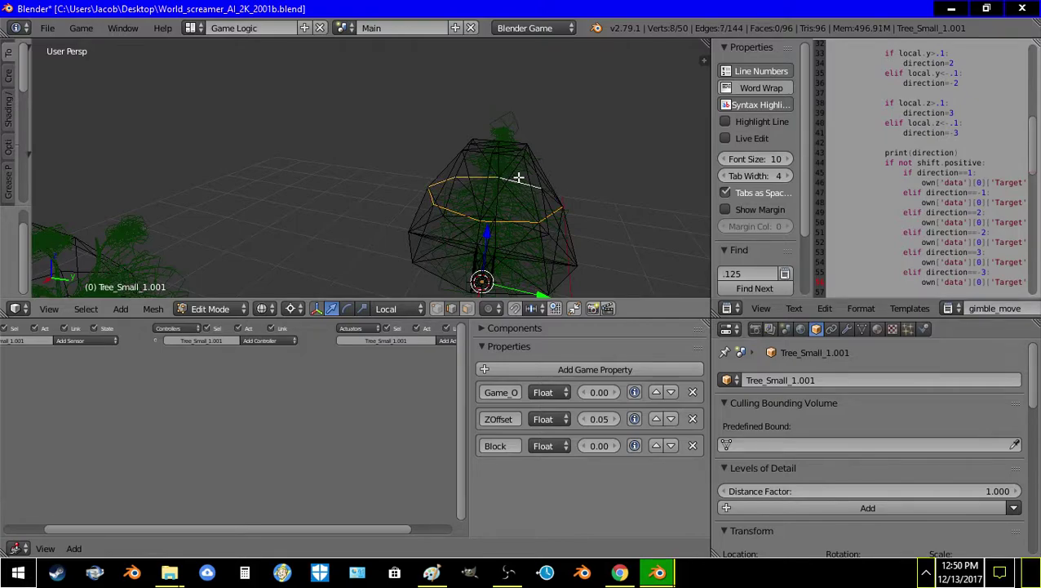
right_click(543, 194, "shift")
key("ctrl+z")
right_click(550, 197, "shift")
Step: Snap the 3D cursor to the selected middle ring's centre and round the ring with To Sphere
key("shift+s")
double_click(561, 260)
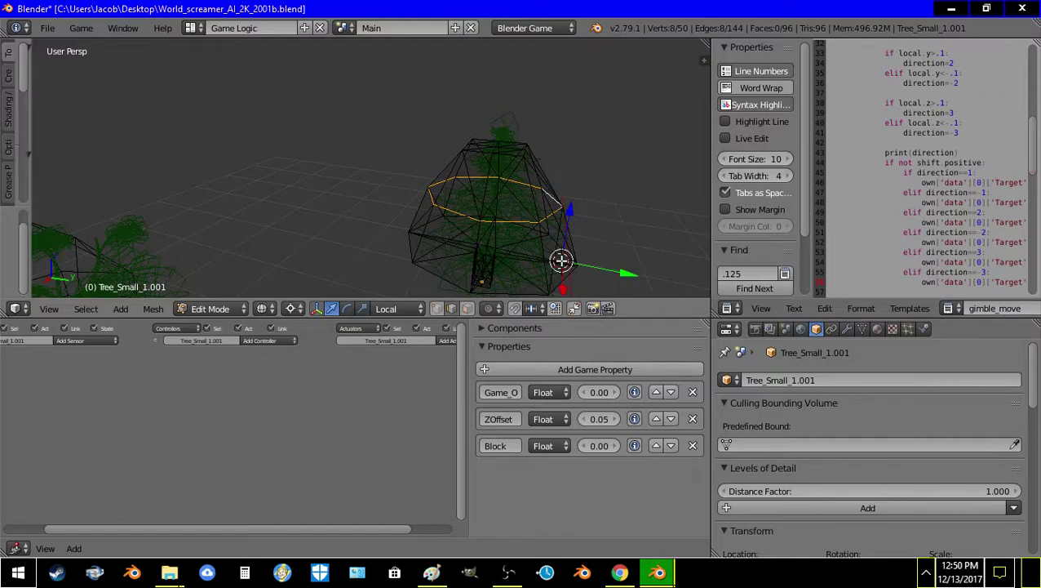
key("shift+s")
left_click(557, 239)
key("shift+alt+s")
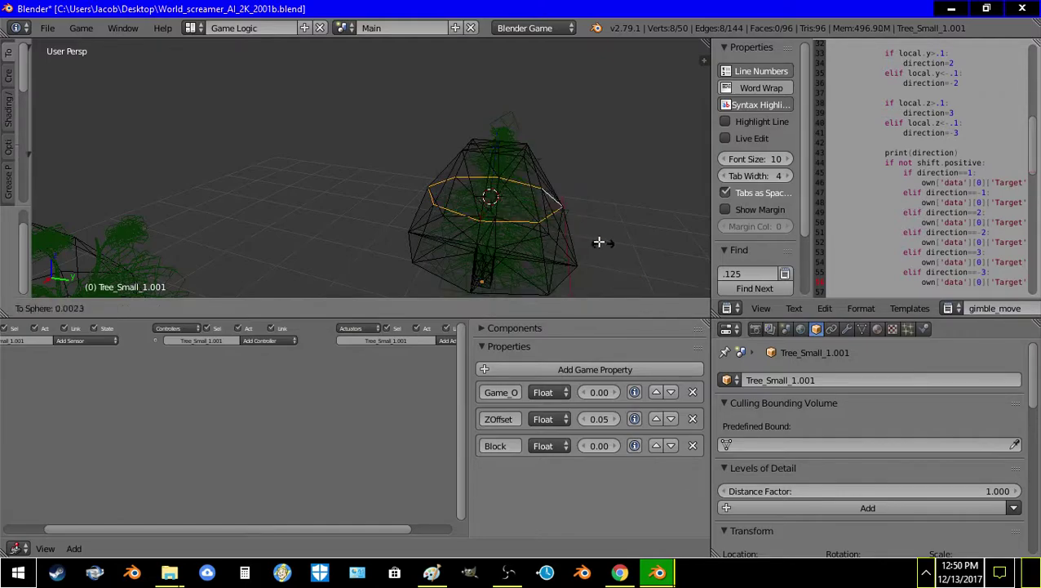
left_click(568, 228)
Step: Narrow the middle ring horizontally and lower it along the global Z axis
key("s")
key("shift+z")
left_click(545, 220)
key("g")
key("z")
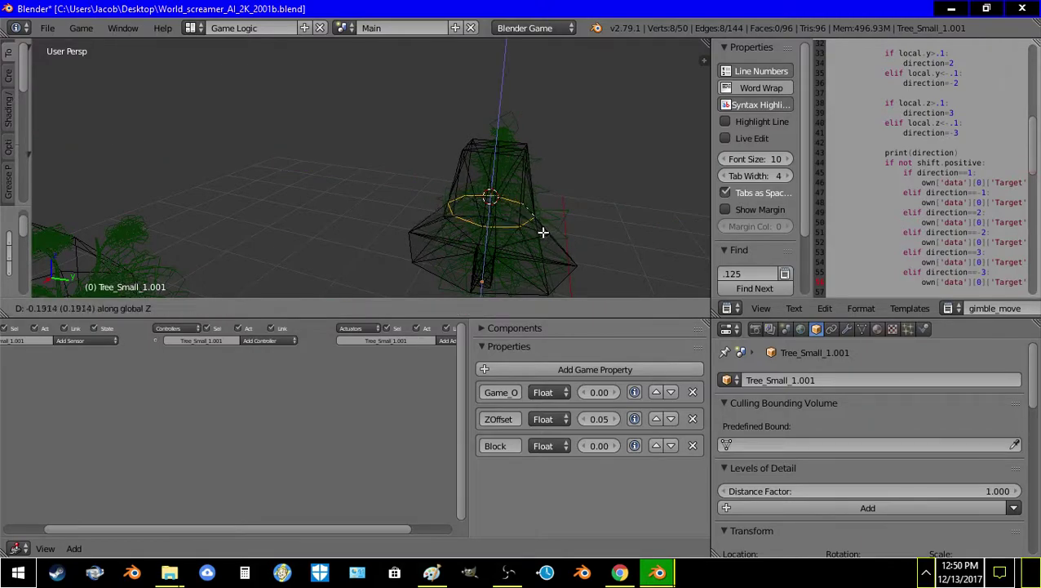
left_click(544, 238)
Step: Select the inner edges of the collision mesh's top cap and snap the 3D cursor to their centre
right_click(496, 144)
key("a")
right_click(482, 138)
right_click(478, 149, "shift")
key("a")
right_click(498, 144)
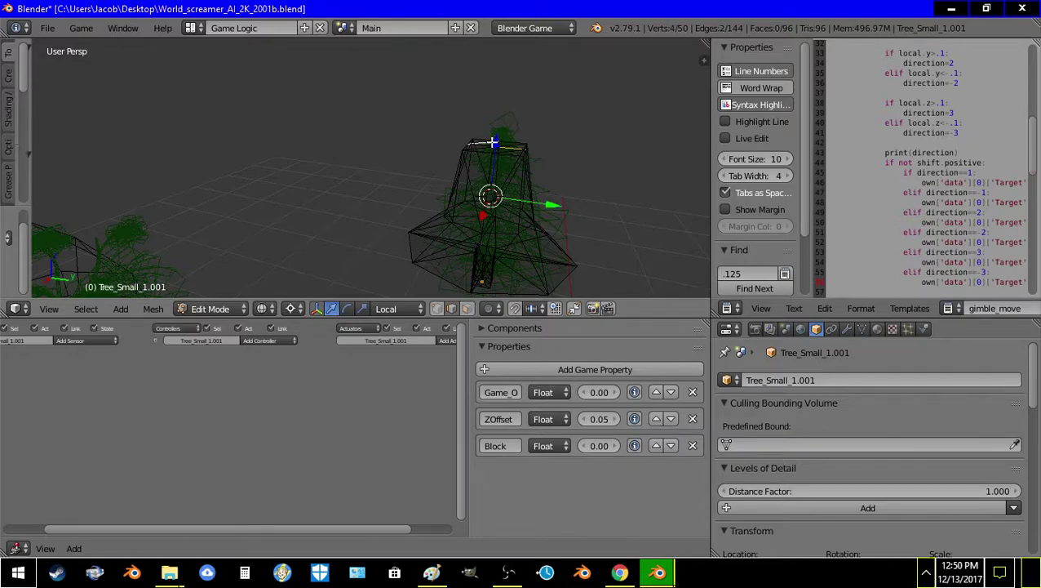
key("z")
key("alt+z")
key("shift+f")
key("w")
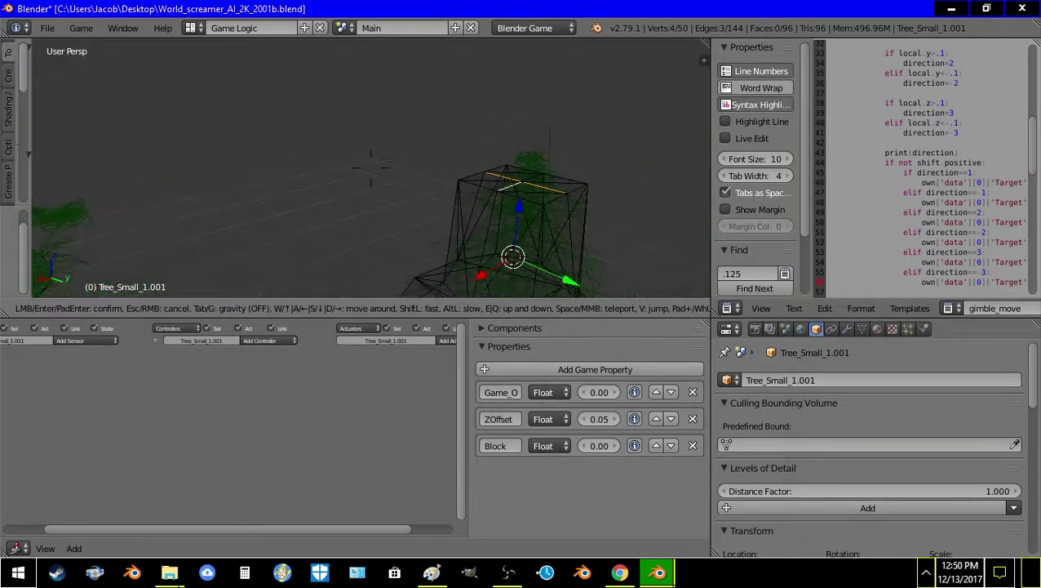
left_click(444, 175)
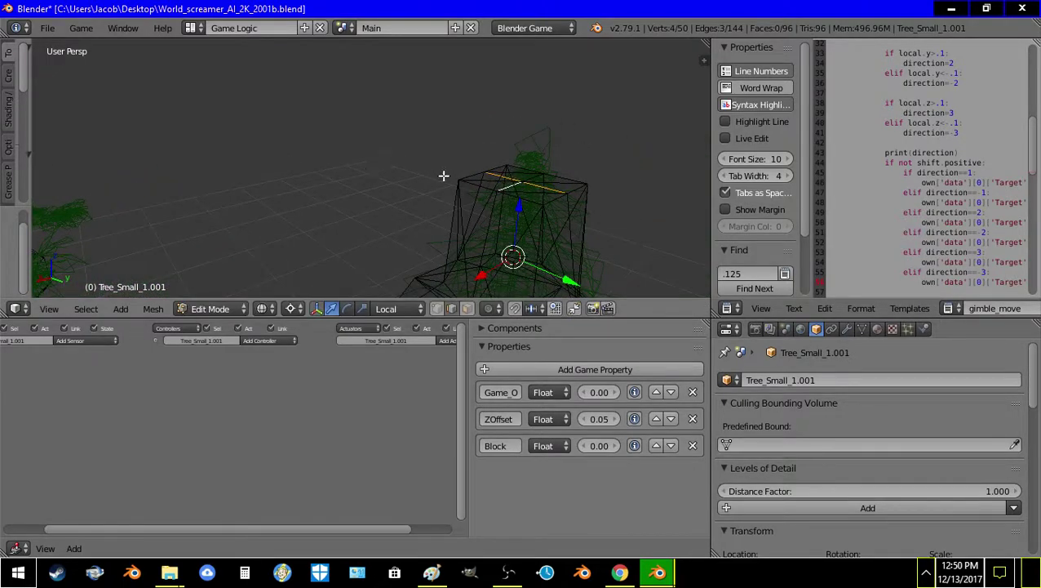
key("shift+s")
left_click(542, 192)
key("s")
key("shift+z")
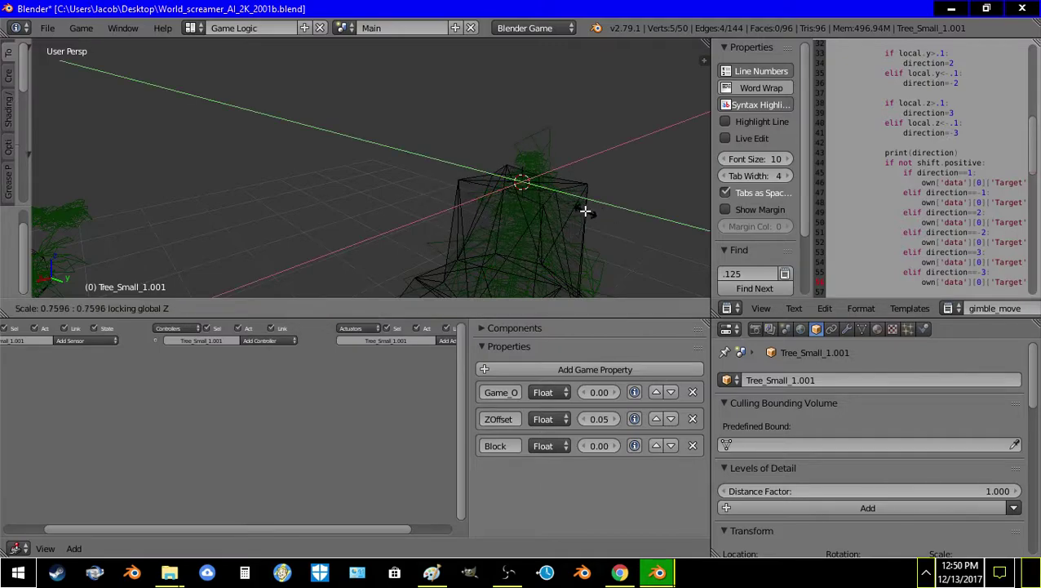
left_click(575, 209)
Step: Add the outer rim edges of the top cap to the selection and narrow the cap horizontally
right_click(523, 198, "shift")
right_click(560, 203, "shift")
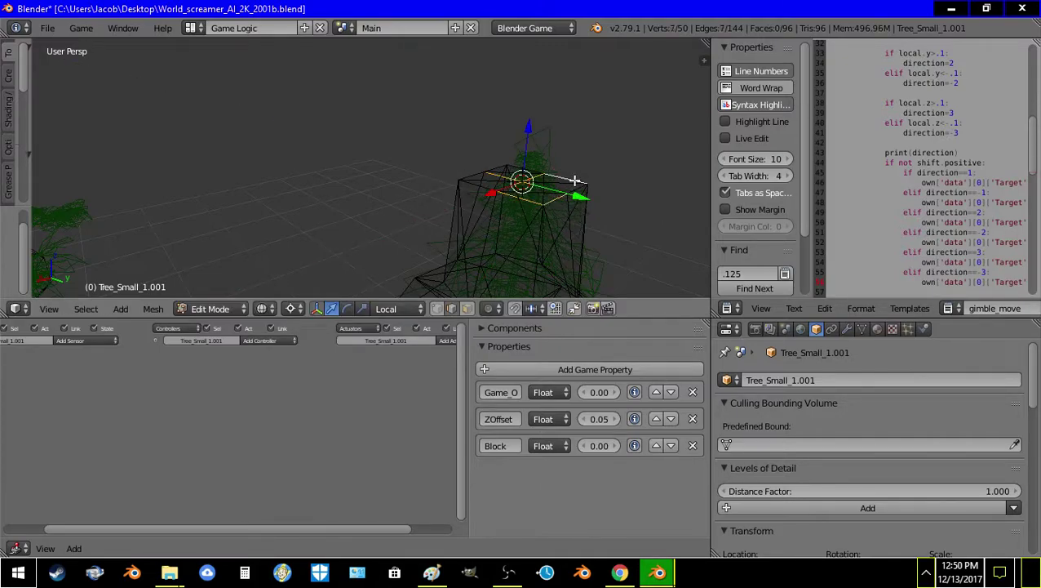
right_click(485, 165, "shift")
right_click(489, 166, "shift")
right_click(474, 189, "shift")
right_click(474, 187, "shift")
right_click(475, 184, "shift")
key("s")
key("shift+z")
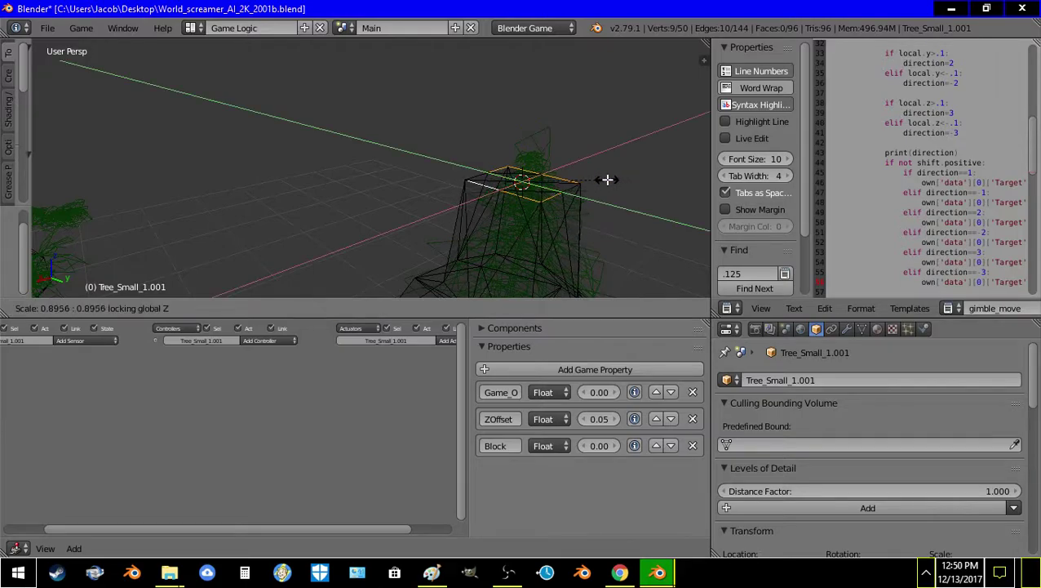
left_click(569, 140)
Step: Select the upper section of the collision mesh and scale it horizontally by about 1.22 with Z locked
key("Tab")
scroll(446, 207, "down", 4)
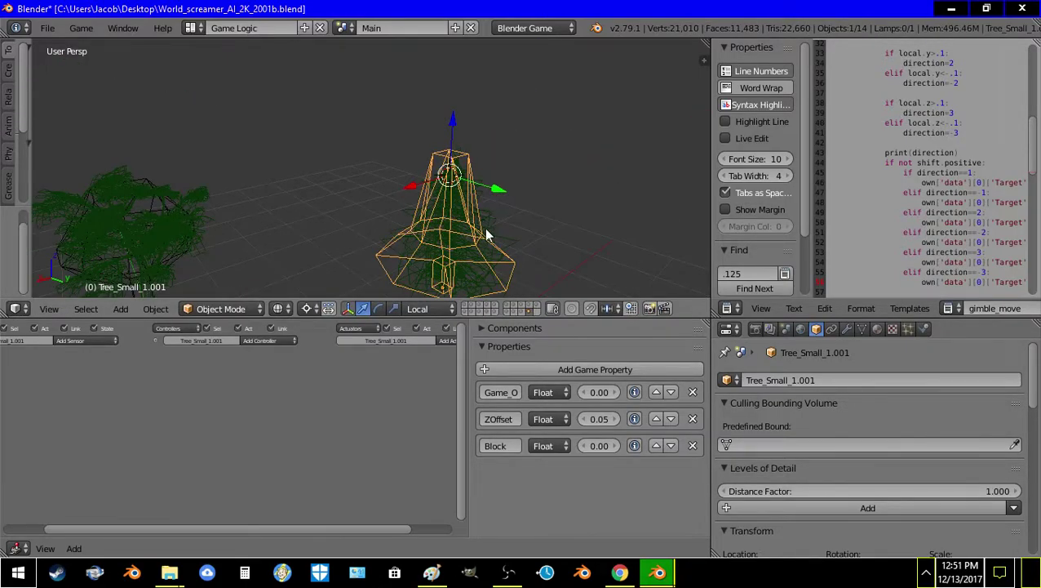
key("Tab")
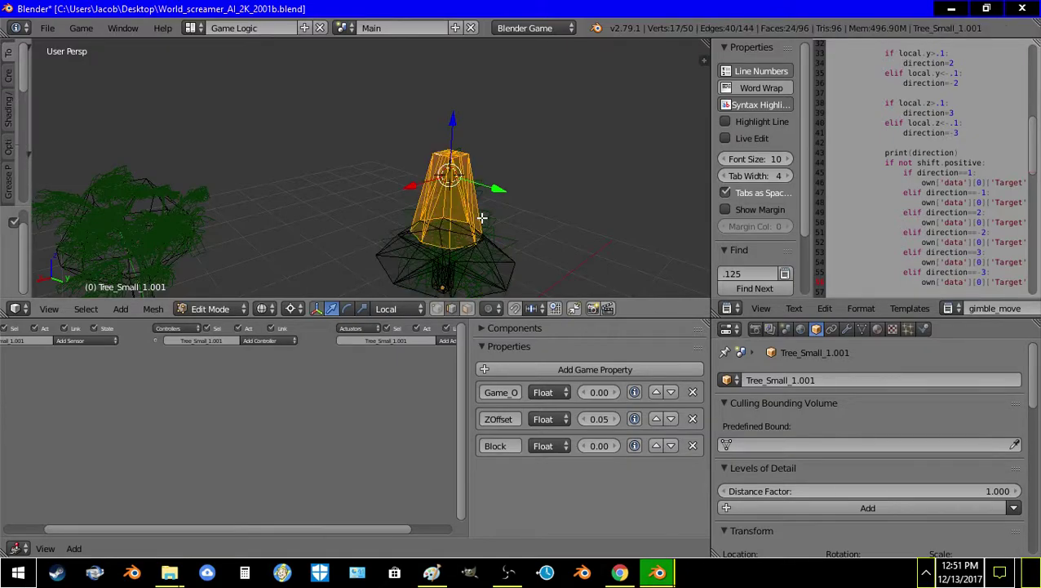
key("s")
key("shift+z")
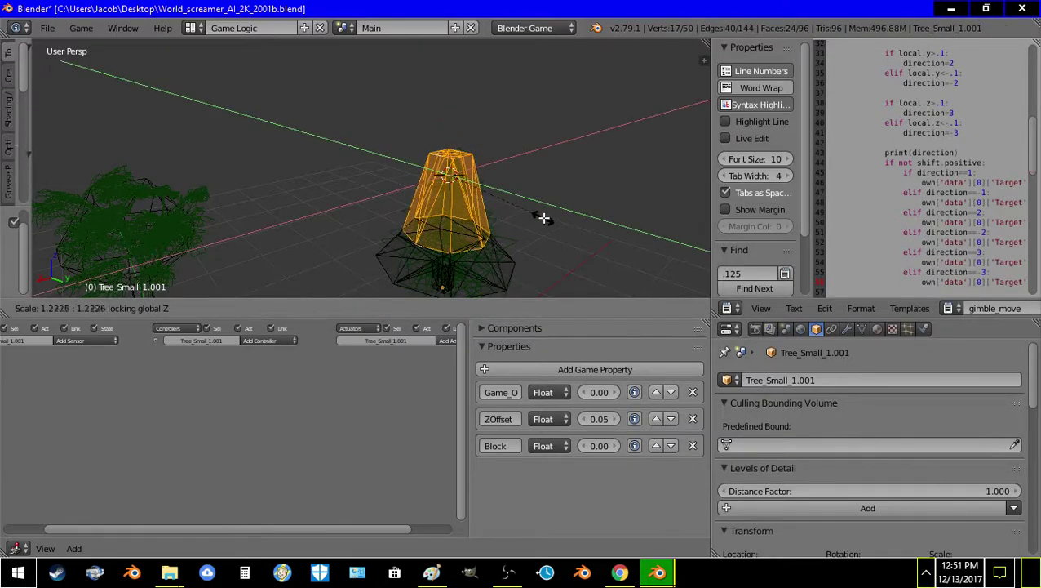
left_click(544, 218)
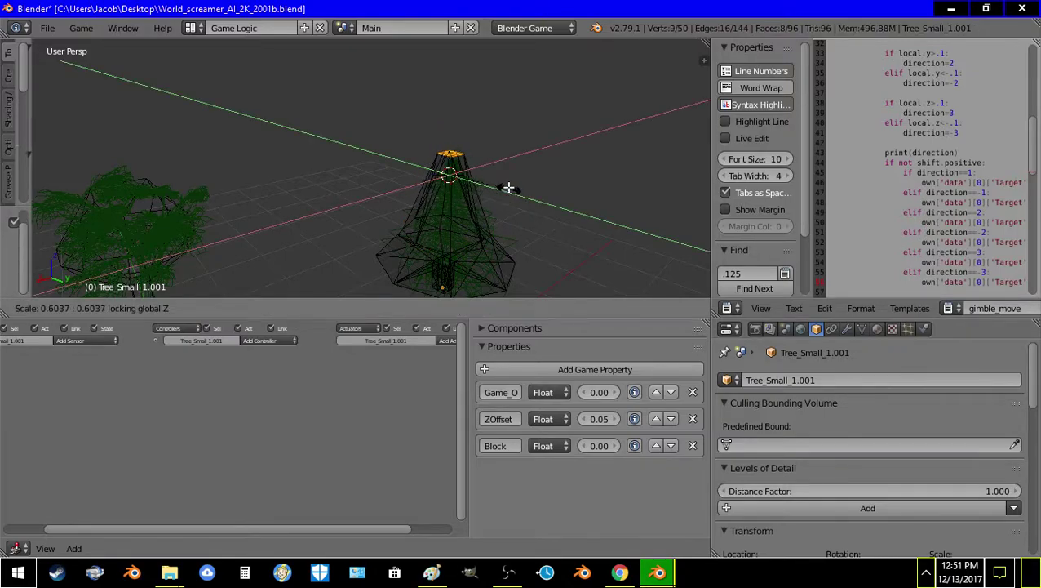
Step: Scale the top cap horizontally to about 0.6 and set the viewport shading to Texture in Object Mode
left_click(509, 188)
key("Tab")
left_click(285, 310)
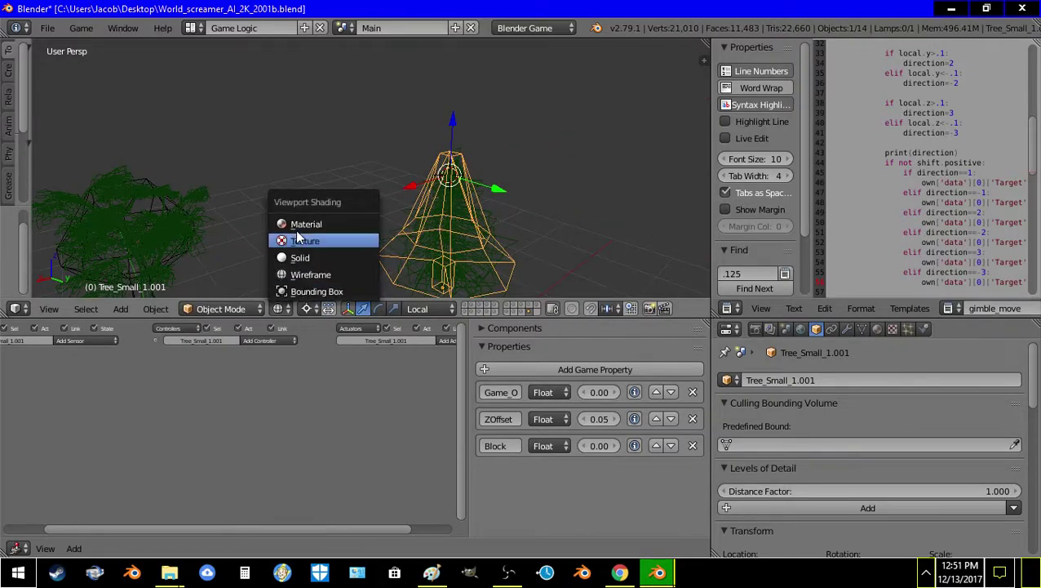
left_click(298, 239)
Step: Select everything in the Tree_Small_1.001 collision mesh except the trunk and narrow it horizontally with Z locked
key("Tab")
key("a")
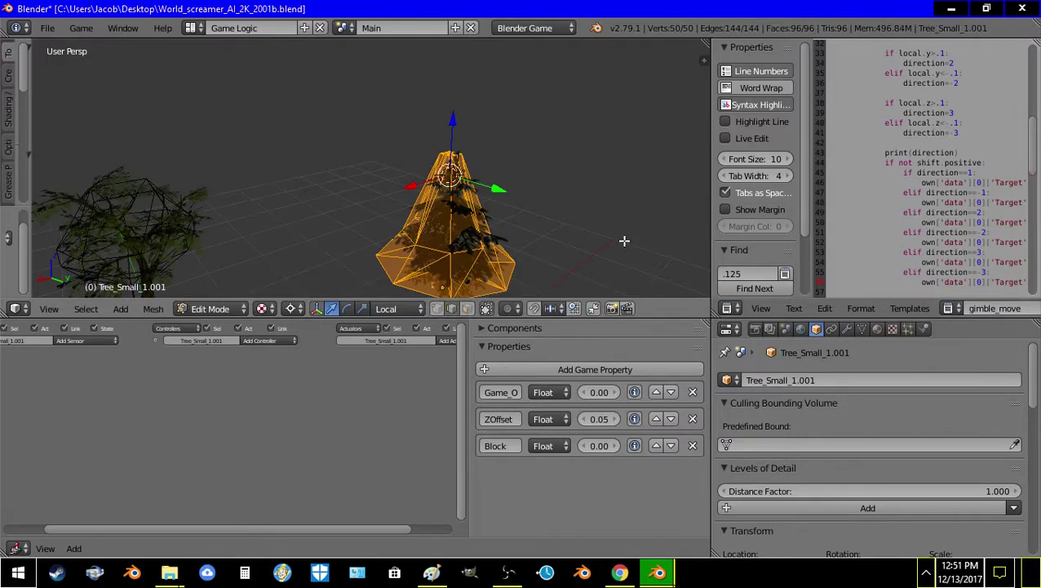
middle_click_drag(557, 253, 522, 236)
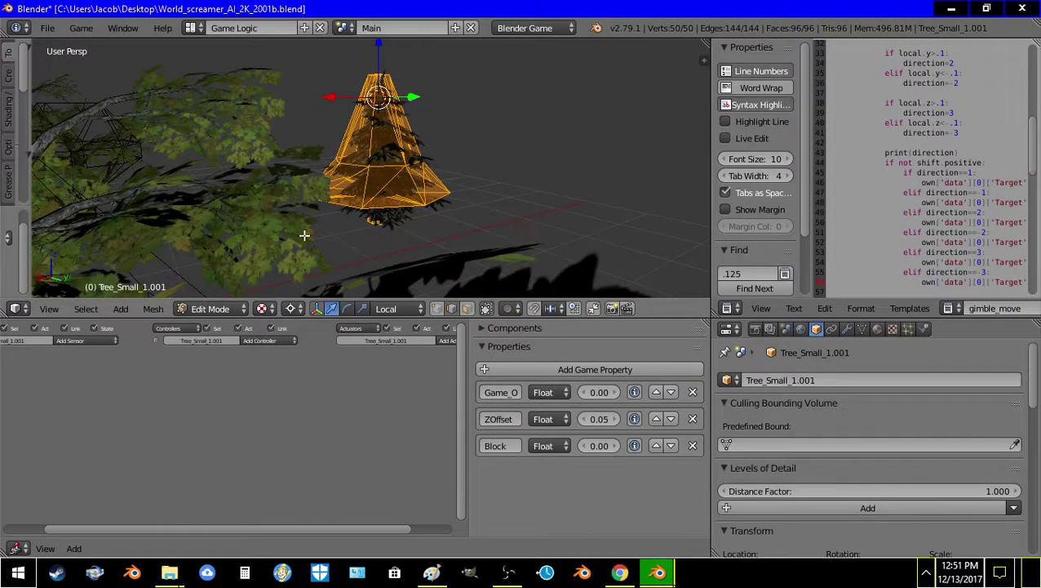
key("z")
key("a")
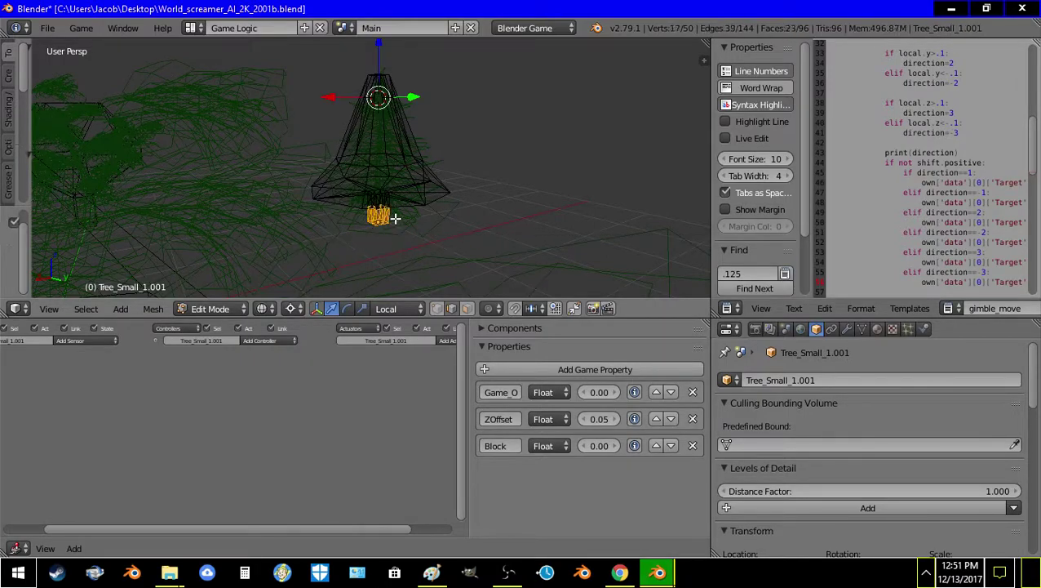
key("ctrl+i")
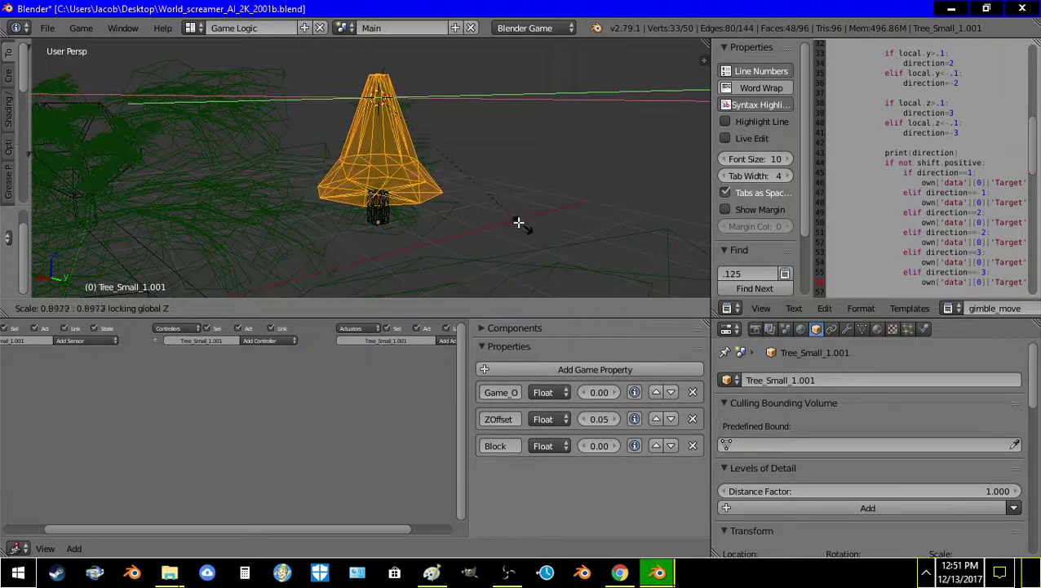
left_click(480, 211)
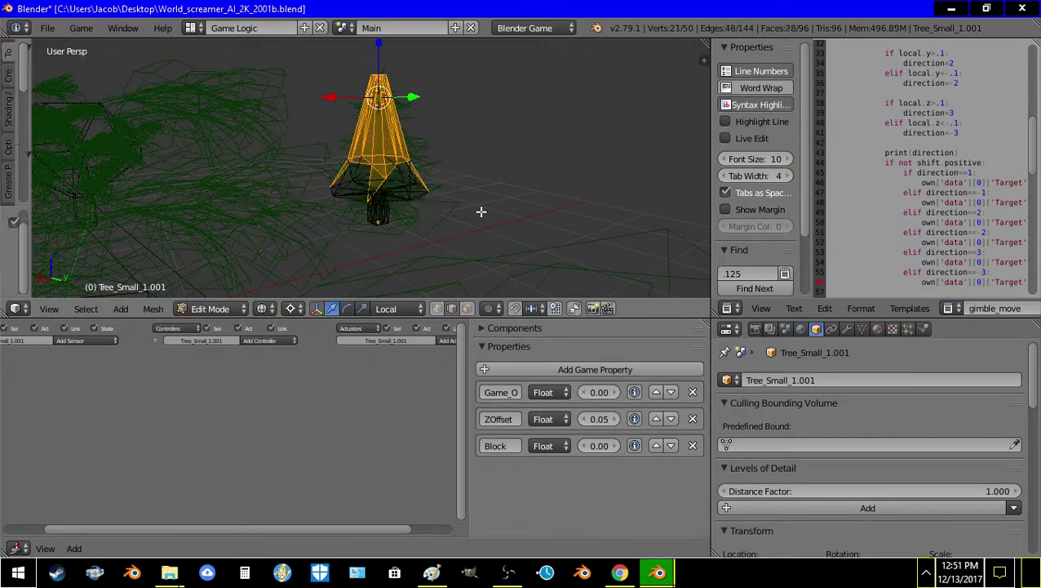
Step: Select the top cap of the collision mesh and scale it down horizontally with Z locked
key("s")
key("shift+z")
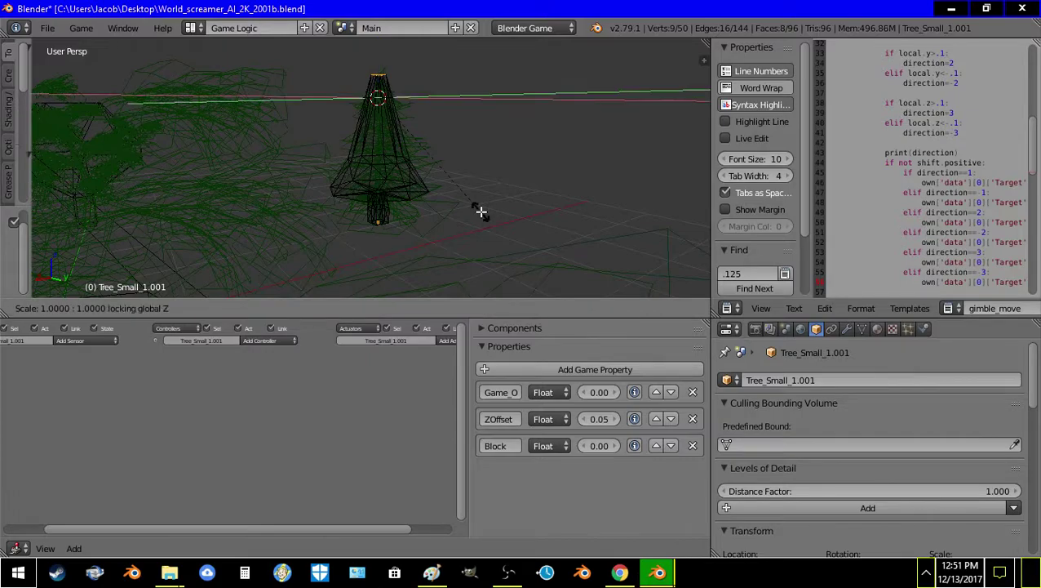
left_click(462, 173)
Step: Rename the collision object as Pine in Object Mode and parent the tree pine joined object to it
key("Tab")
middle_click_drag(464, 175, 364, 271)
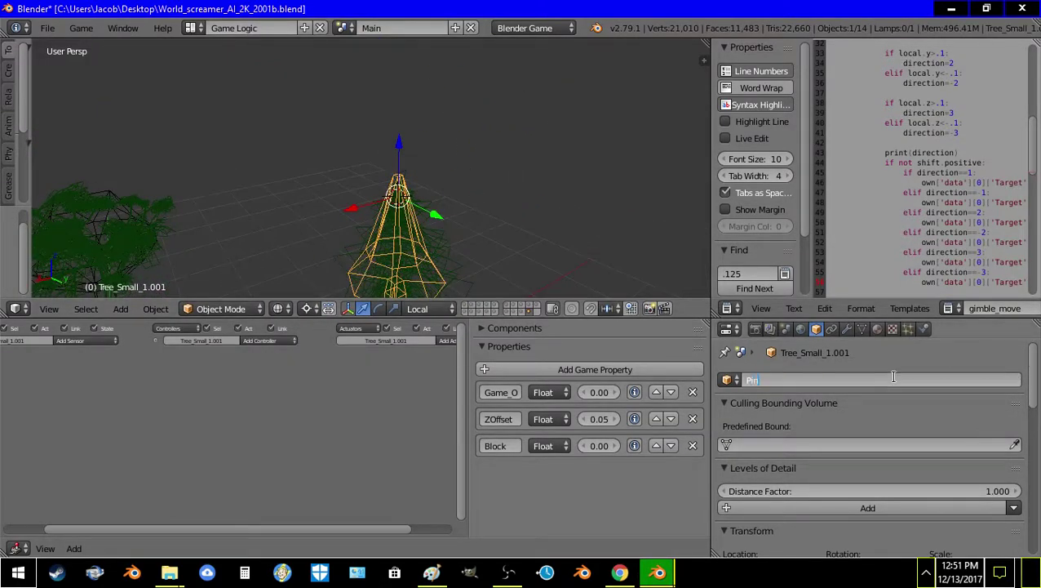
right_click(444, 229)
right_click(425, 253, "shift")
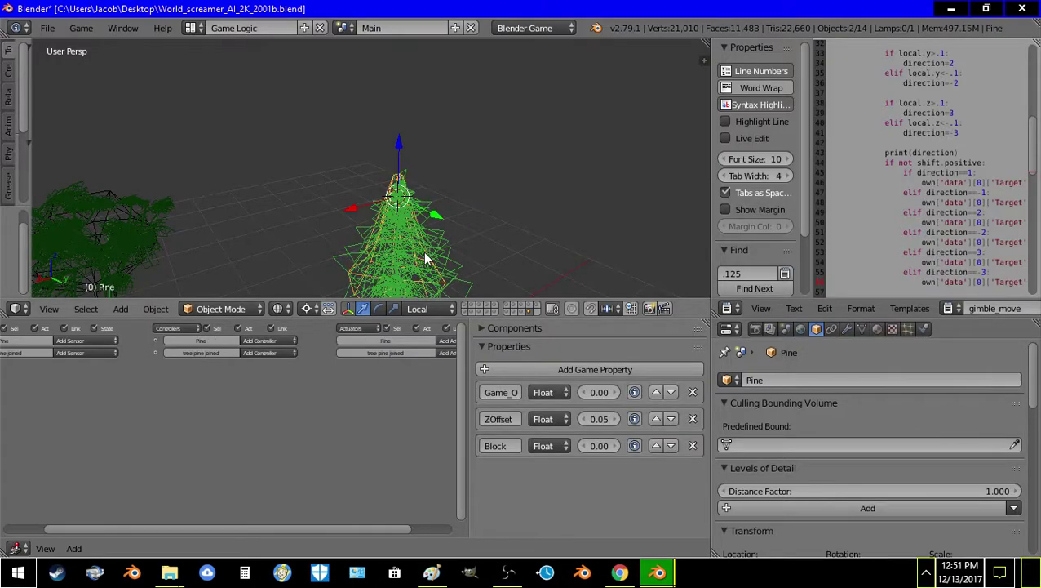
key("ctrl+p")
left_click(425, 258)
Step: Apply the object transforms of the Pine collision object and the tree pine joined mesh
key("ctrl+a")
left_click(426, 253)
key("a")
right_click(427, 252)
right_click(427, 252)
key("ctrl+a")
left_click(427, 252)
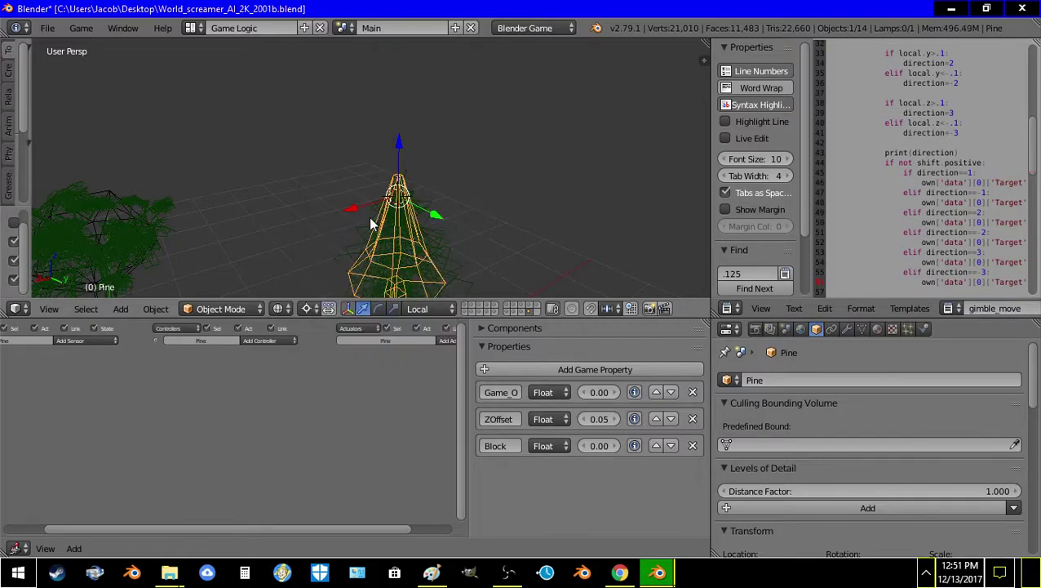
right_click(375, 235)
key("ctrl+a")
left_click(387, 254)
key("a")
Step: Show the first scene layer through the camera with Texture shading in an enlarged 3D viewport
key("shift+f")
key("s")
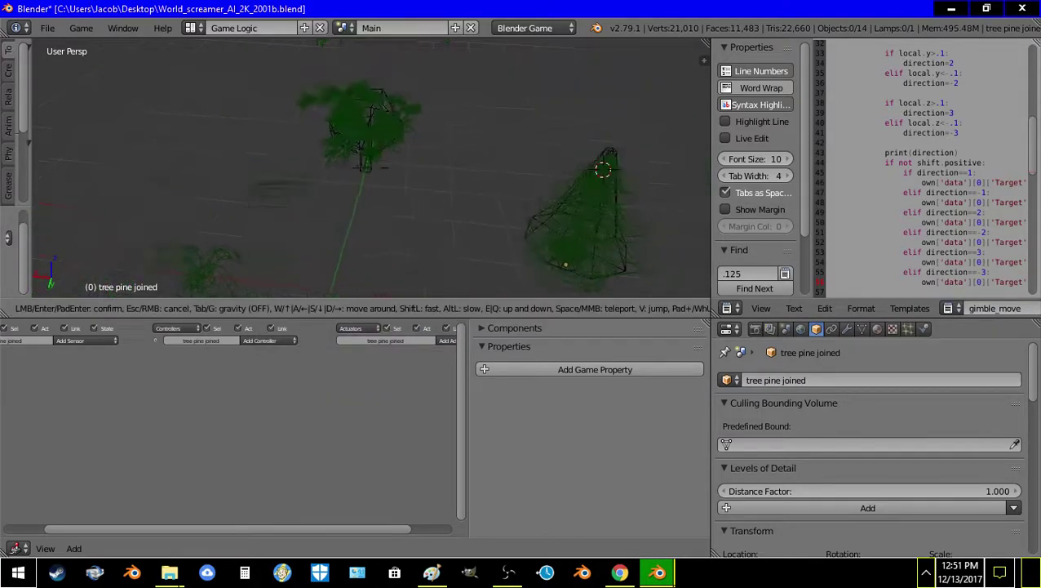
left_click(358, 230)
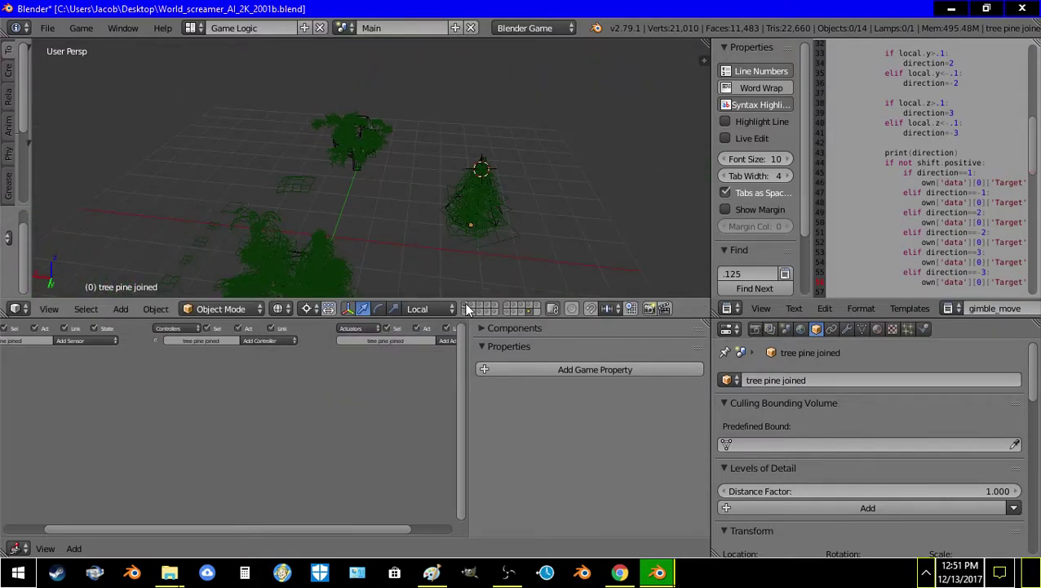
left_click(466, 306)
left_click(53, 311)
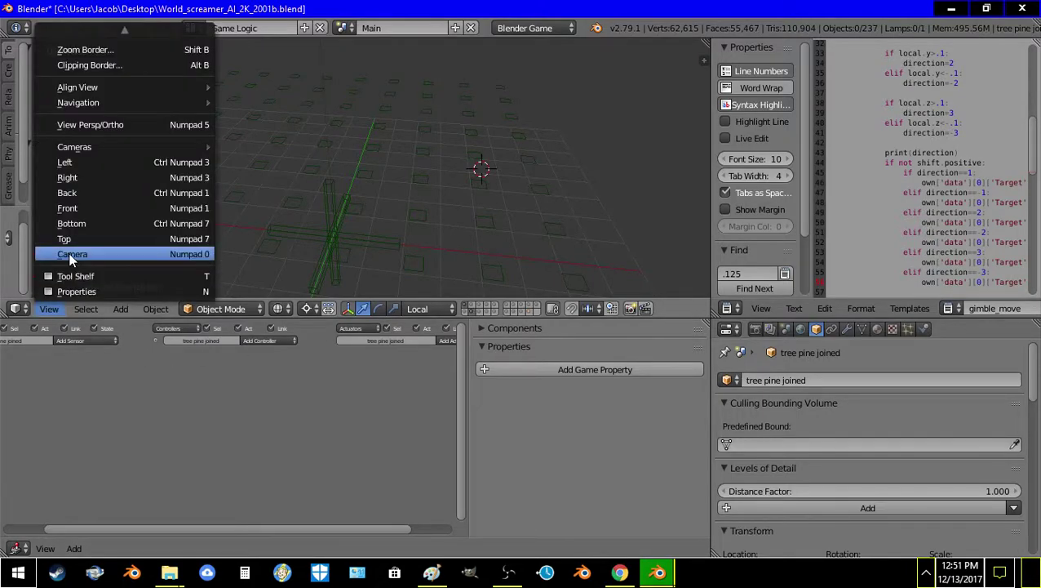
left_click(72, 254)
left_click(278, 308)
left_click(301, 239)
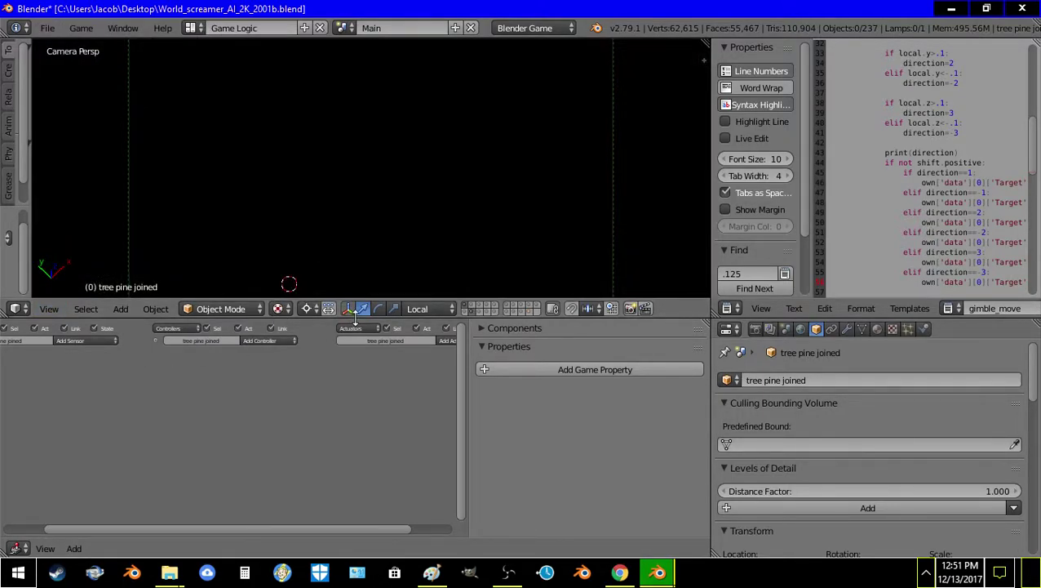
left_click_drag(355, 319, 425, 539)
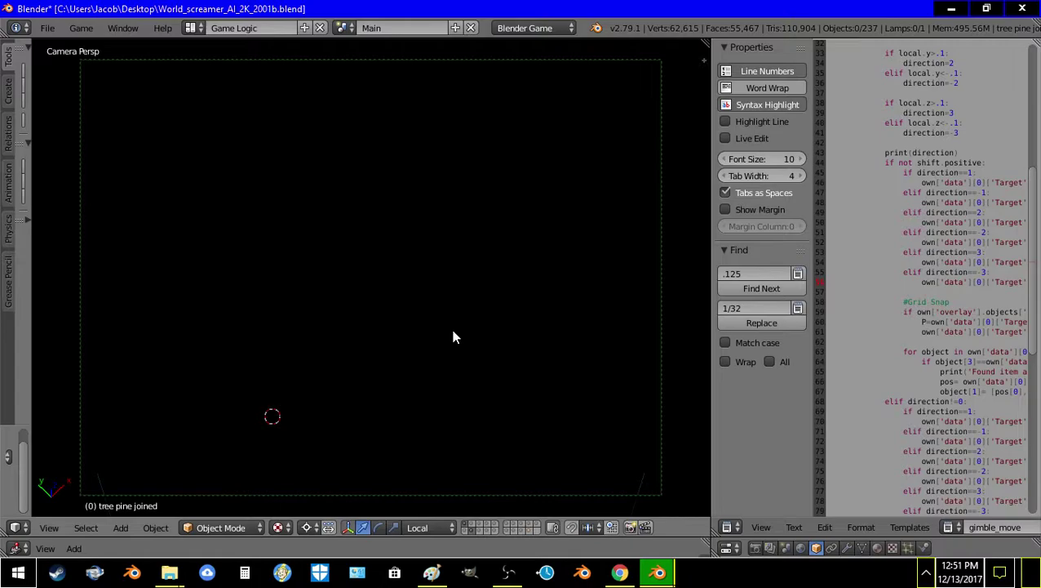
Step: Run the game, walk the character onto the grass near the trees and open the in-game world editor
key("p")
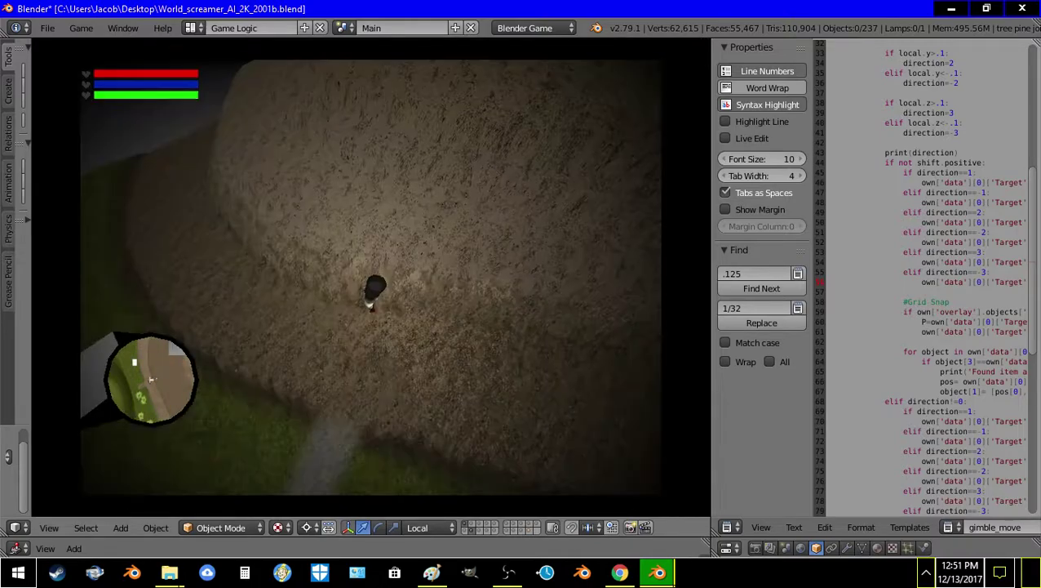
key("s")
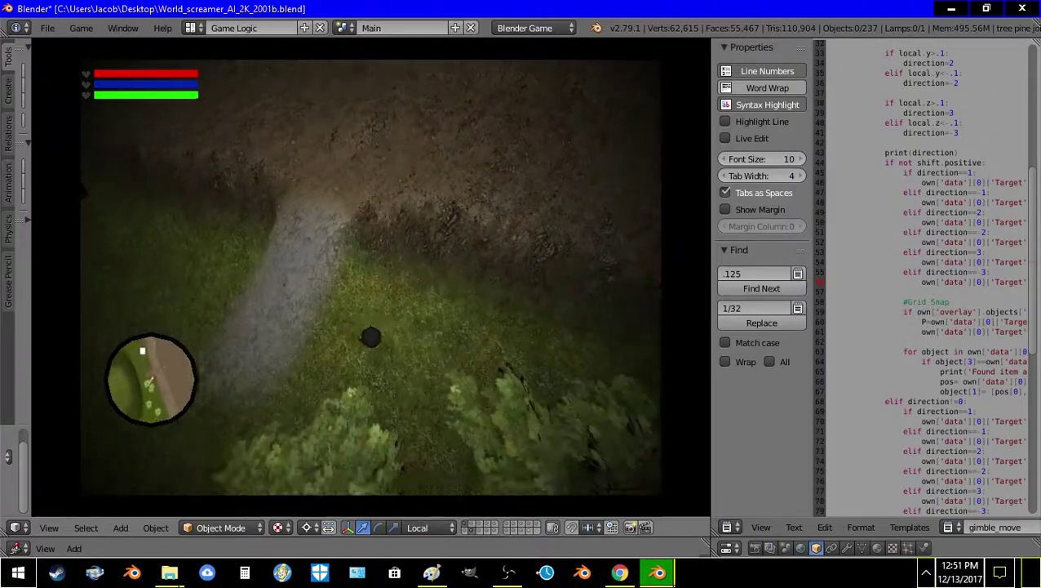
key("Tab")
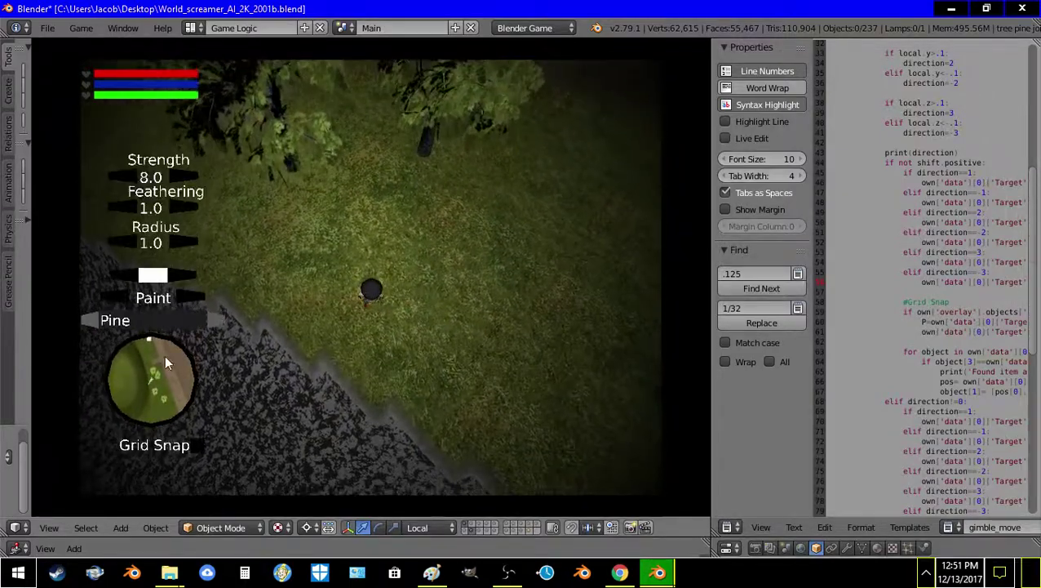
Step: Set the world editor to delete object mode and delete the leafy tree closest to the character
left_click(200, 295)
left_click(200, 298)
left_click(199, 300)
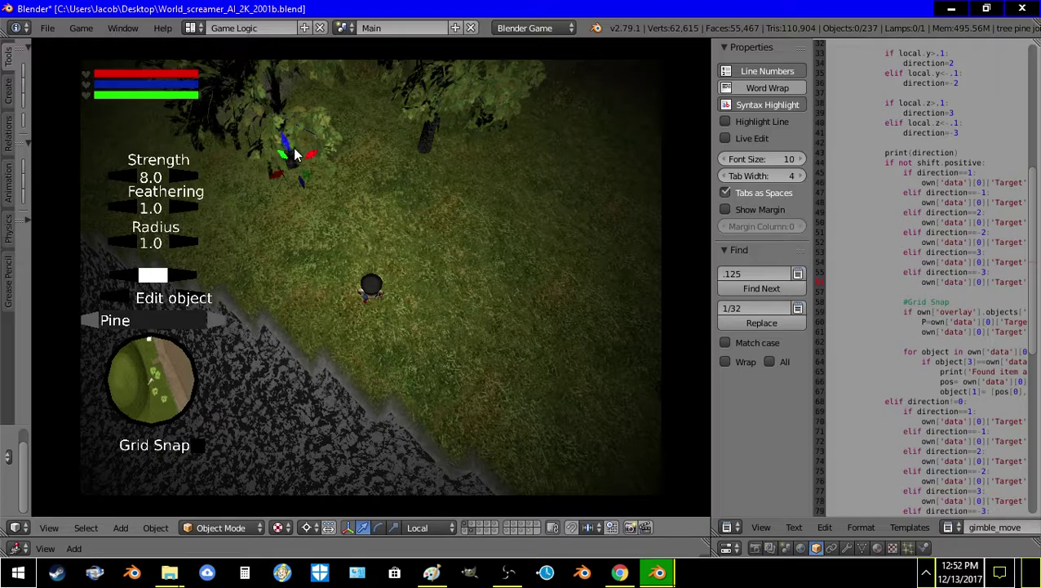
left_click(306, 175)
key("shift")
left_click(291, 153, "shift")
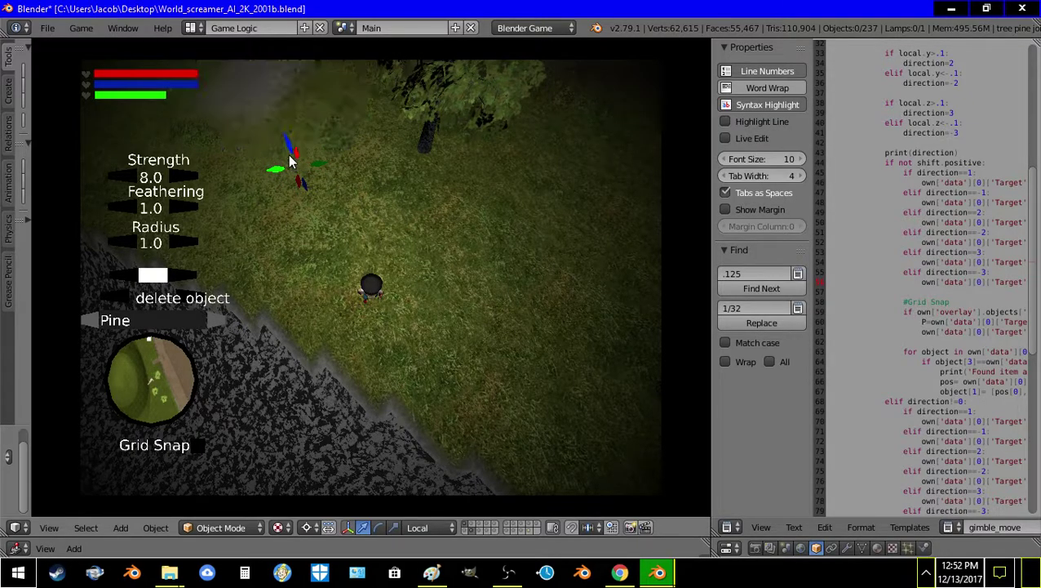
Step: Place a Pine where the deleted tree stood and walk around it with the editor closed
left_click(110, 298)
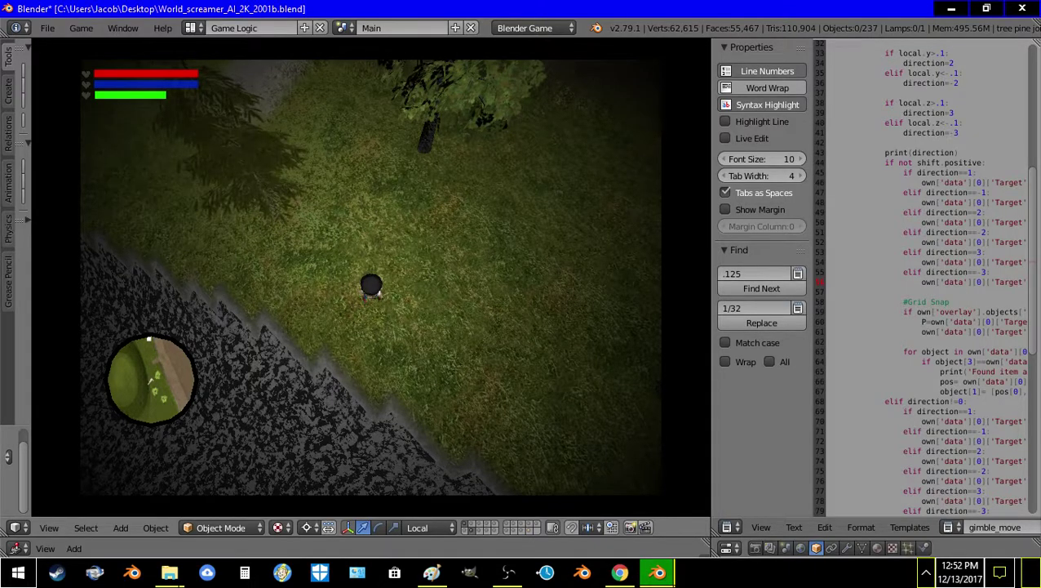
key("w")
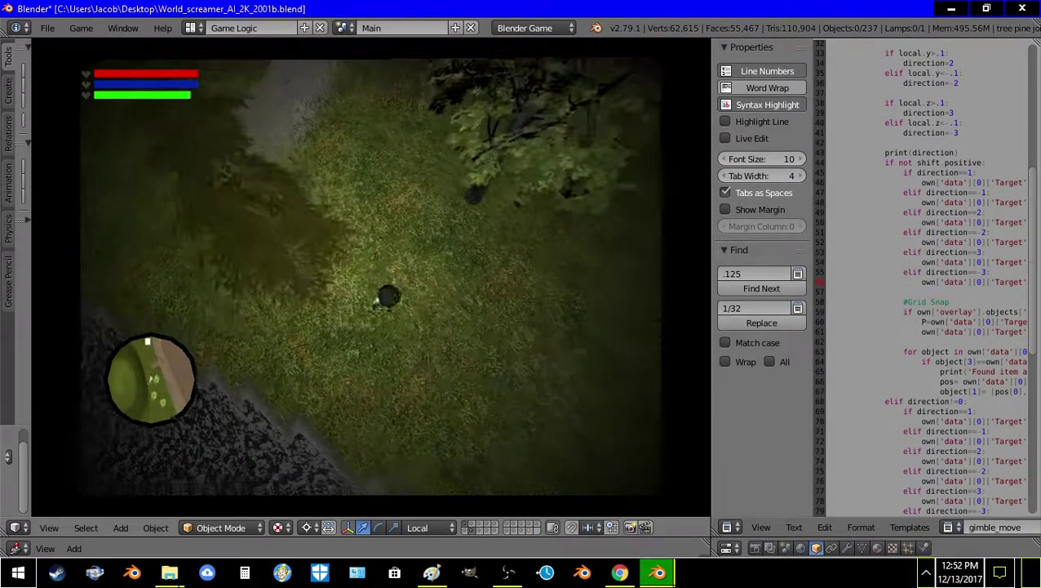
key("s")
key("d")
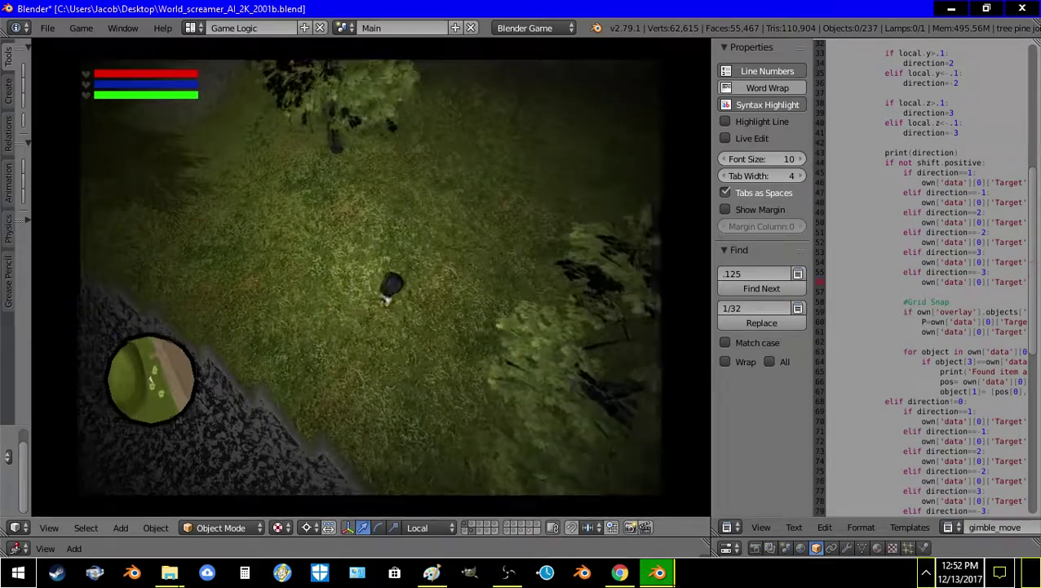
Step: Place a second Pine on the grass and walk the character past it
key("Tab")
key("Tab")
key("d")
key("w")
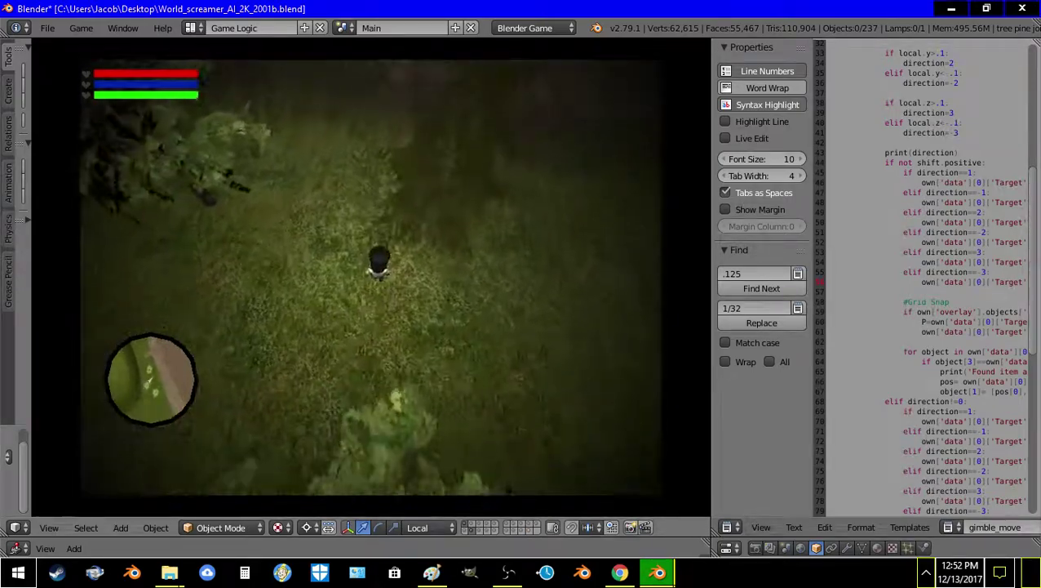
key("d")
key("s")
Step: Change the object being placed to Tree_Small_1 and place several of these trees around the clearing
key("Tab")
left_click(221, 318)
key("Tab")
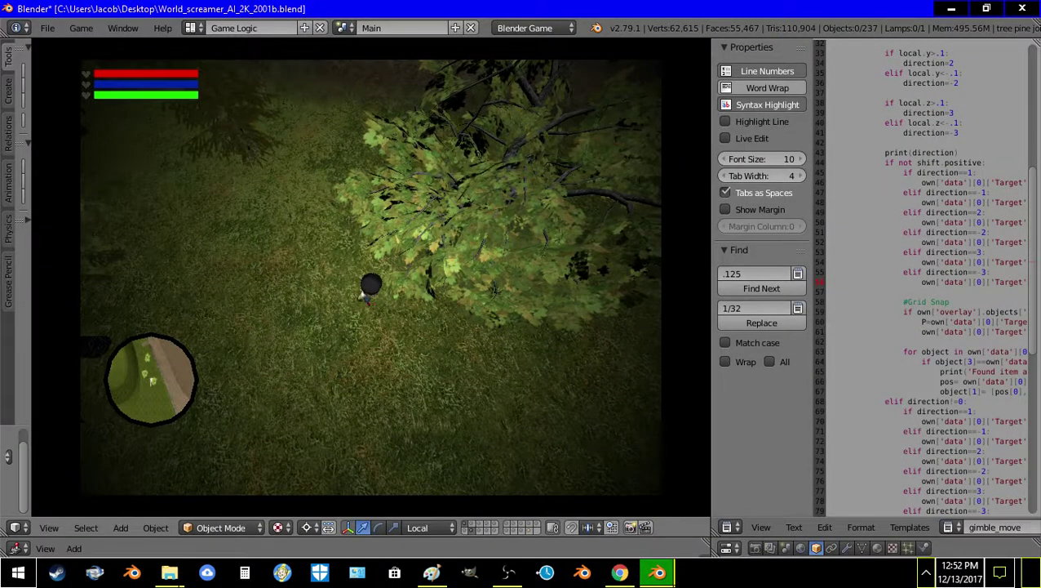
key("a")
key("Tab")
left_click(426, 219)
key("Tab")
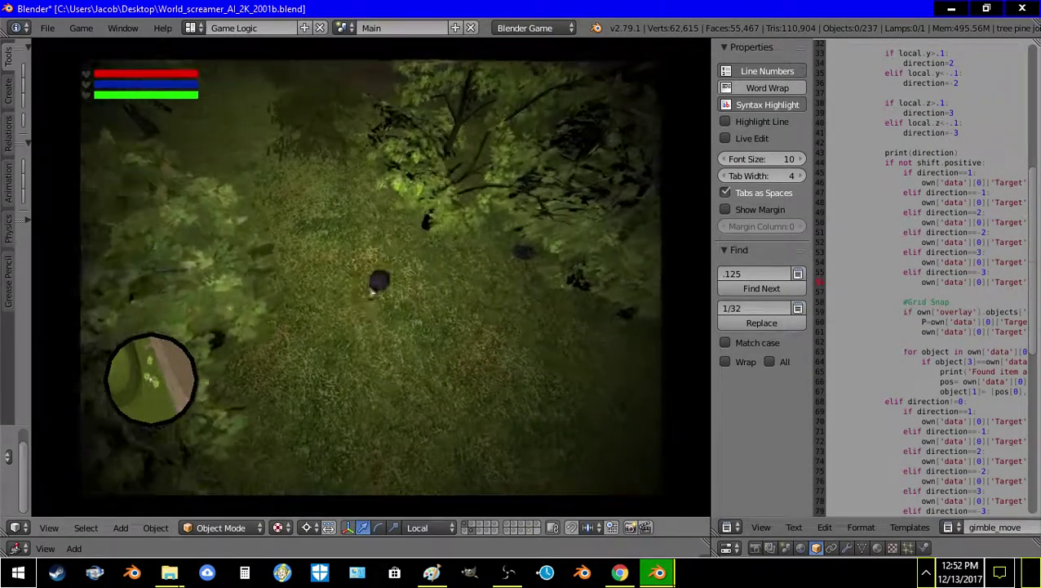
key("s")
key("Tab")
left_click(424, 432)
key("Tab")
Step: Walk the character around the clearing to examine the placed pines and leafy trees
key("d")
key("w")
key("a")
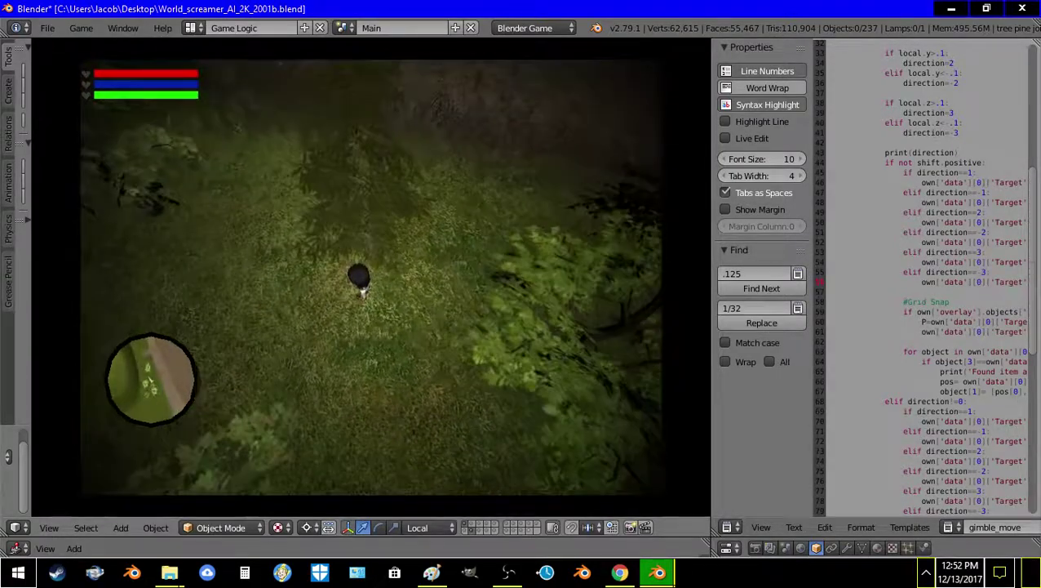
key("w")
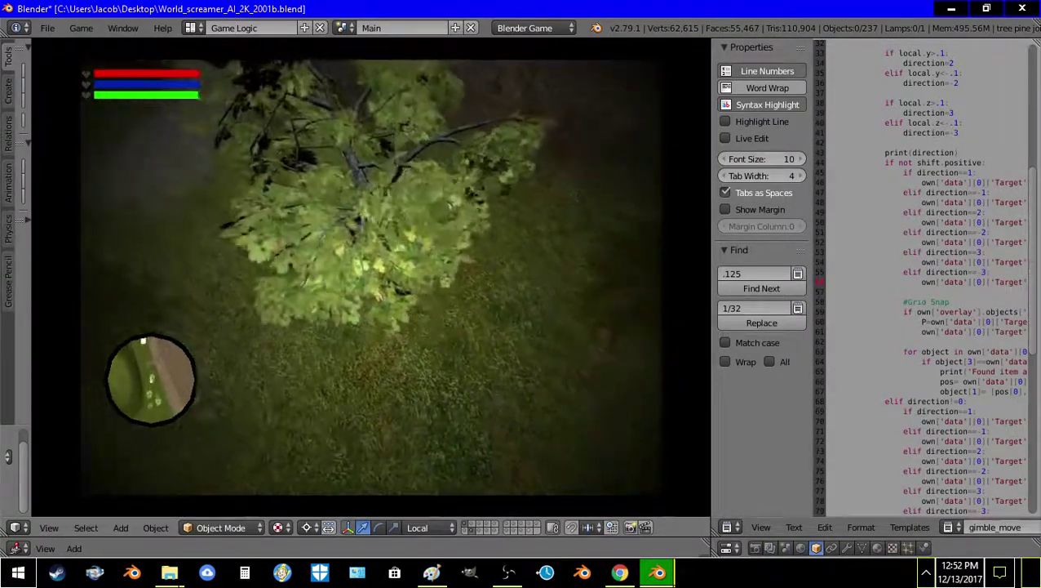
key("a")
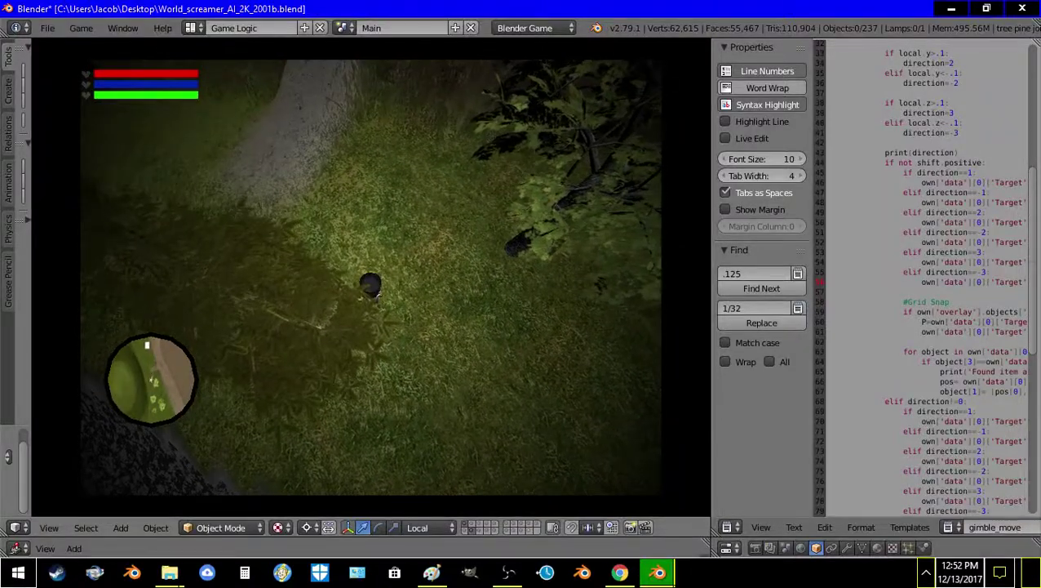
key("d")
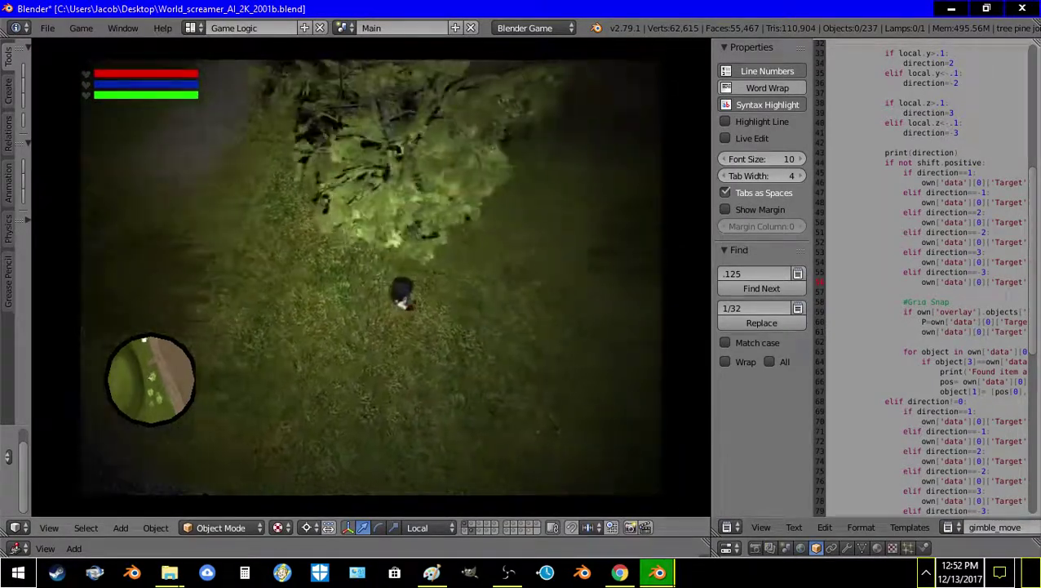
key("a")
key("w")
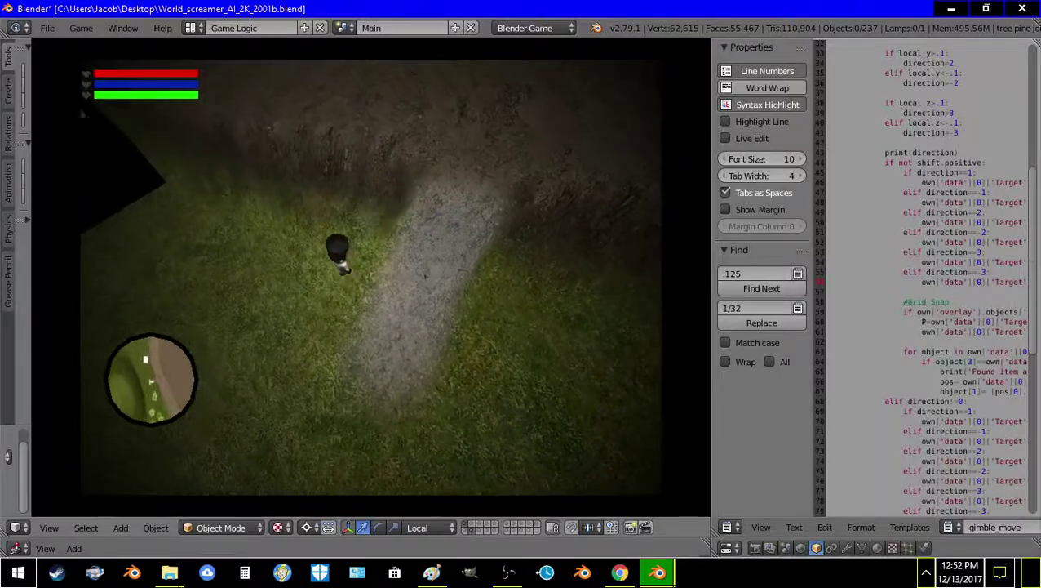
key("d")
key("s")
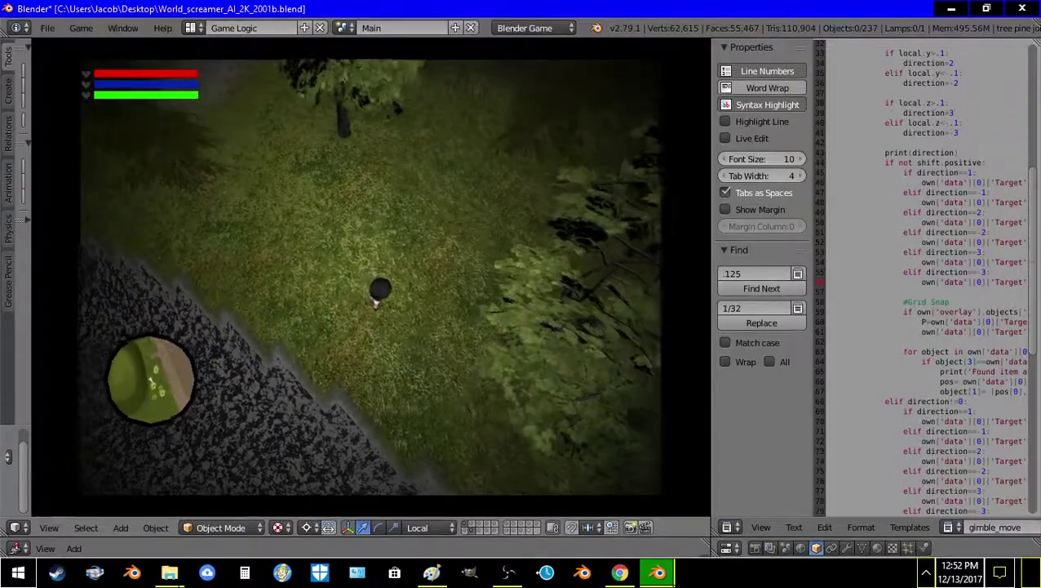
Step: Set the world editor back to delete object mode and delete trees around the upper part of the clearing
key("Tab")
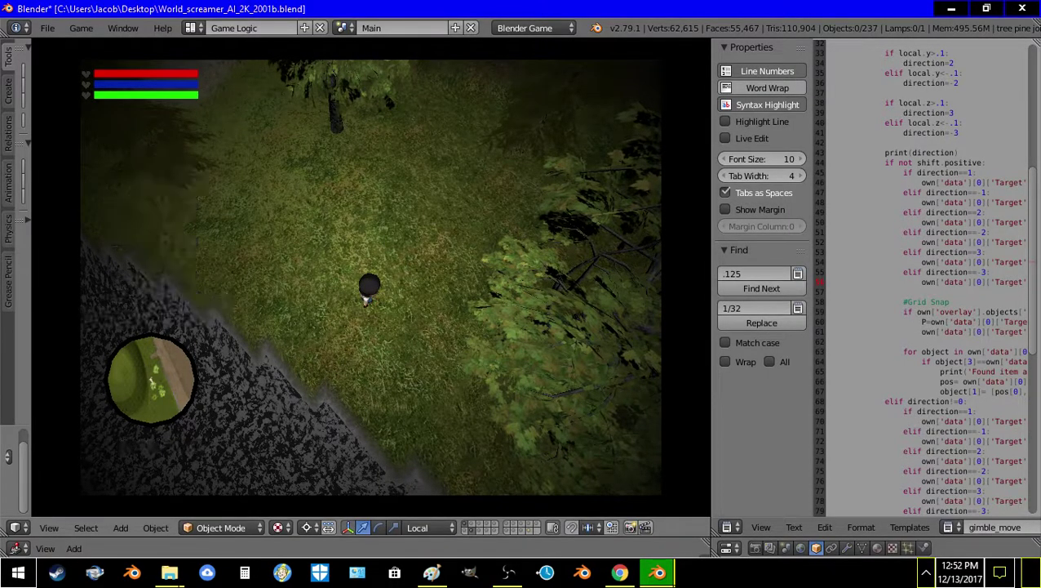
key("w")
key("Tab")
key("Tab")
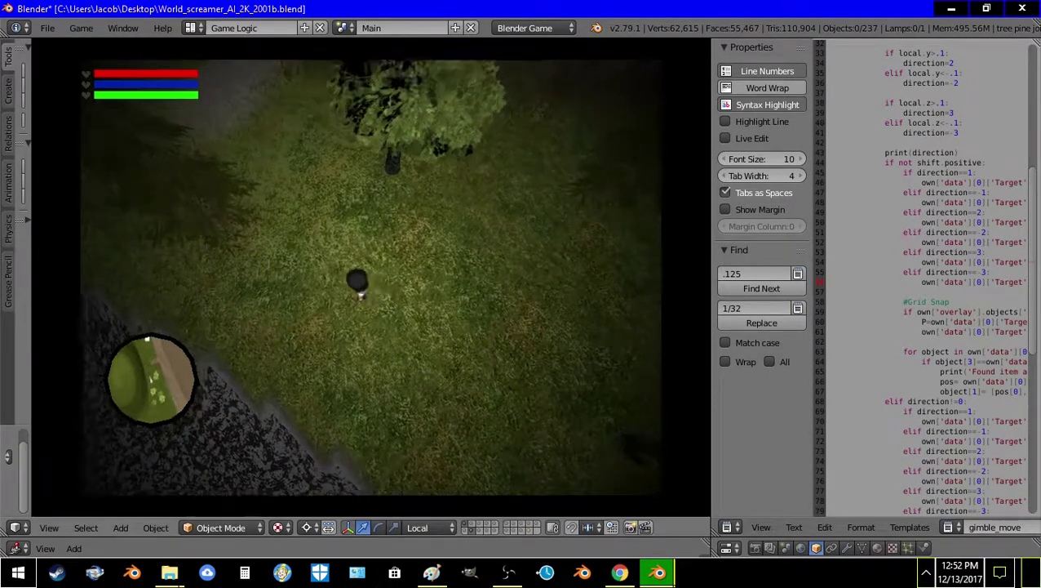
key("a")
key("Tab")
left_click(567, 111)
key("Tab")
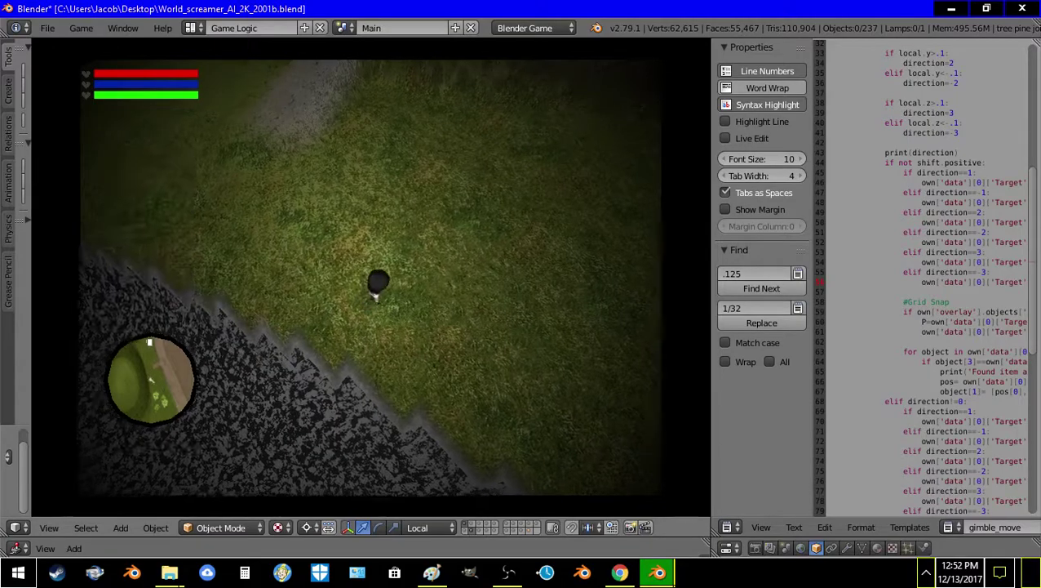
Step: Delete the remaining leafy trees in the clearing and close the world editor
key("Tab")
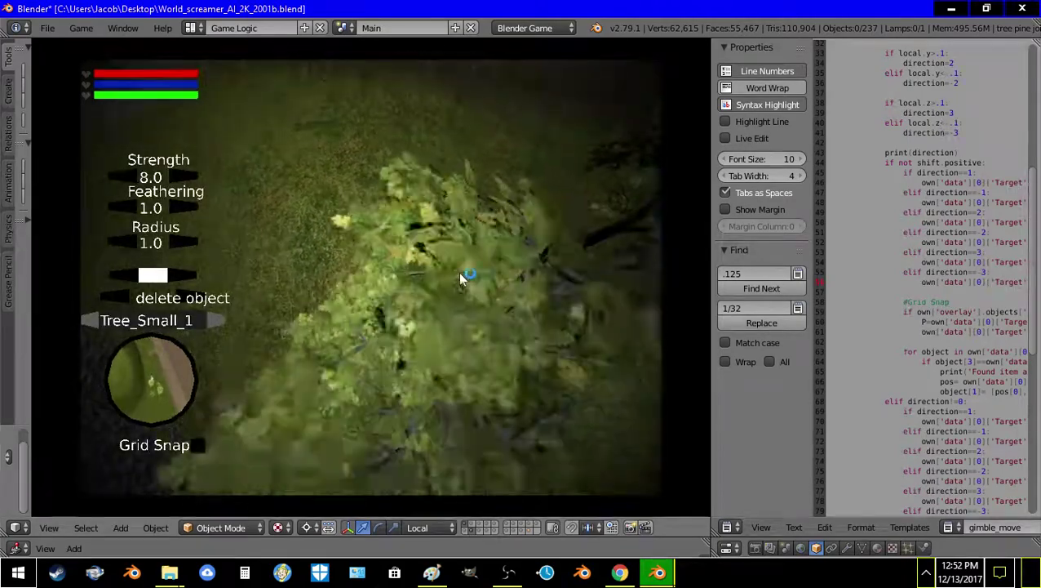
left_click(463, 286)
key("d")
left_click(602, 159)
left_click(556, 228)
key("s")
left_click(375, 378)
key("Tab")
Step: Walk the character across the cleared grass and onto the rocky slope to examine the terrain
key("w")
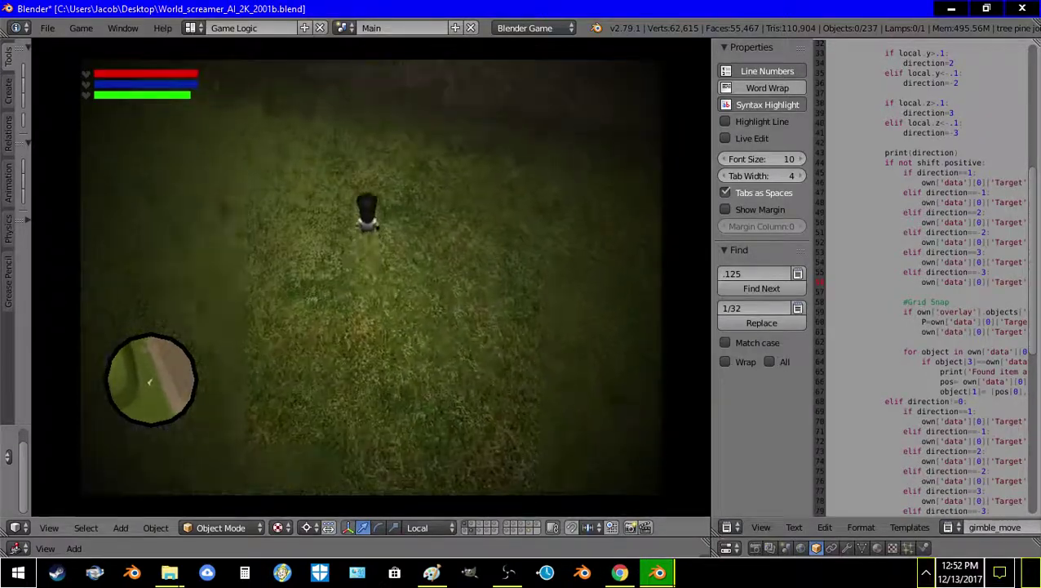
key("a")
key("w")
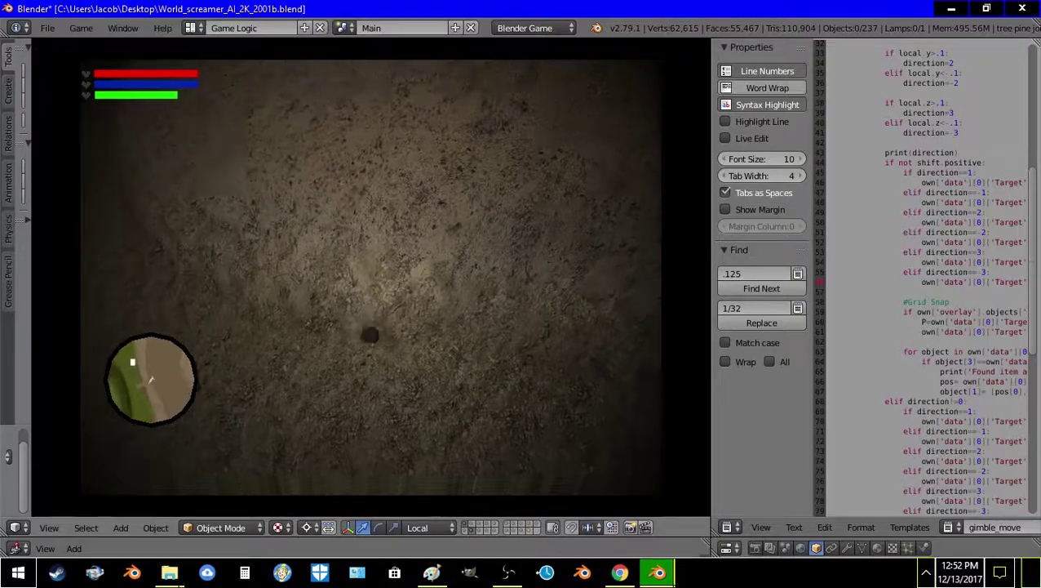
key("s")
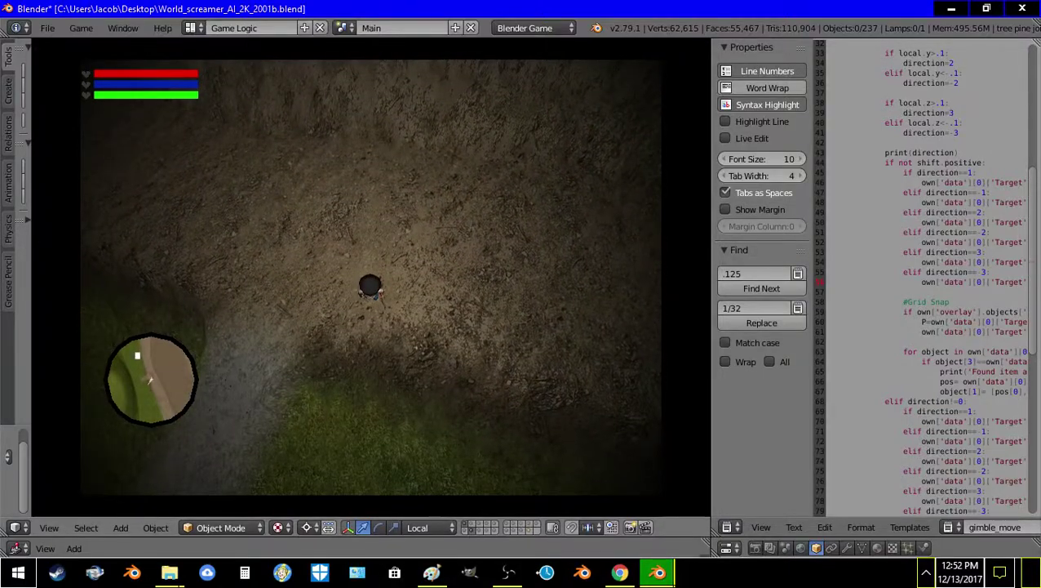